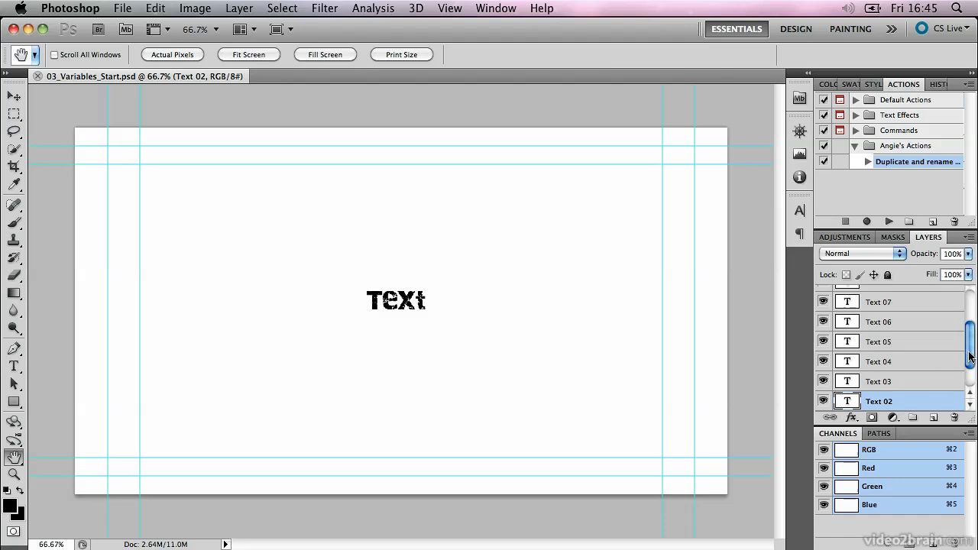
# Step: Select the Text 01 layer and toggle Text 02's visibility off and back on
pyautogui.moveTo(969, 357)
pyautogui.mouseDown()
pyautogui.moveTo(971, 346)
pyautogui.moveTo(969, 389)
pyautogui.mouseUp()
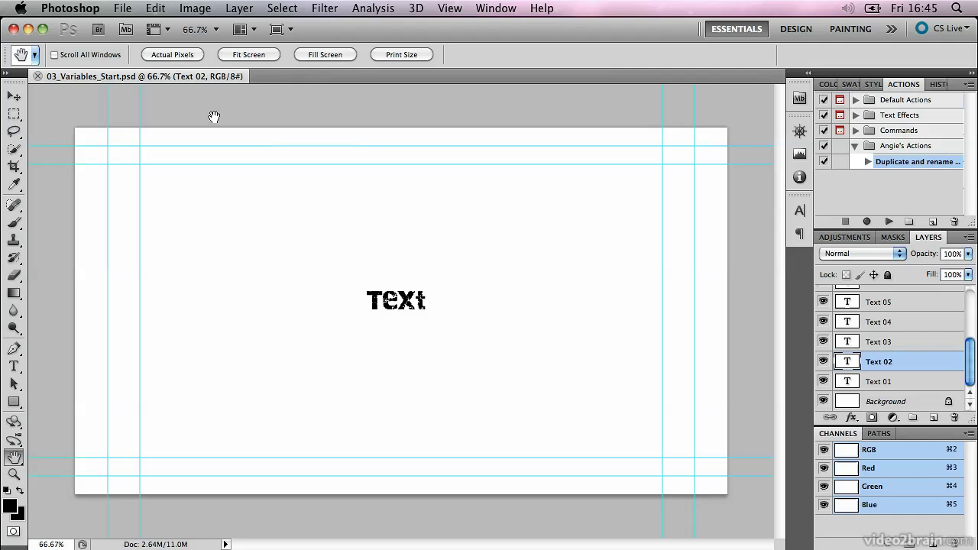
pyautogui.click(878, 384)
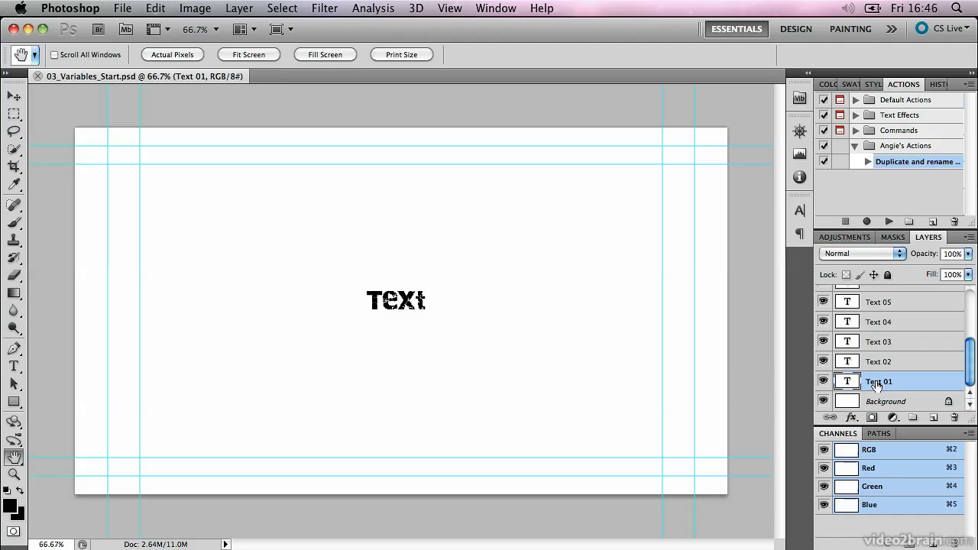
pyautogui.click(823, 362)
pyautogui.click(823, 362)
pyautogui.click(823, 362)
# Step: Replace the Text 01 layer's word with the test letters 'fdkdkjfdkjhfkjhfkjfh'
pyautogui.doubleClick(848, 385)
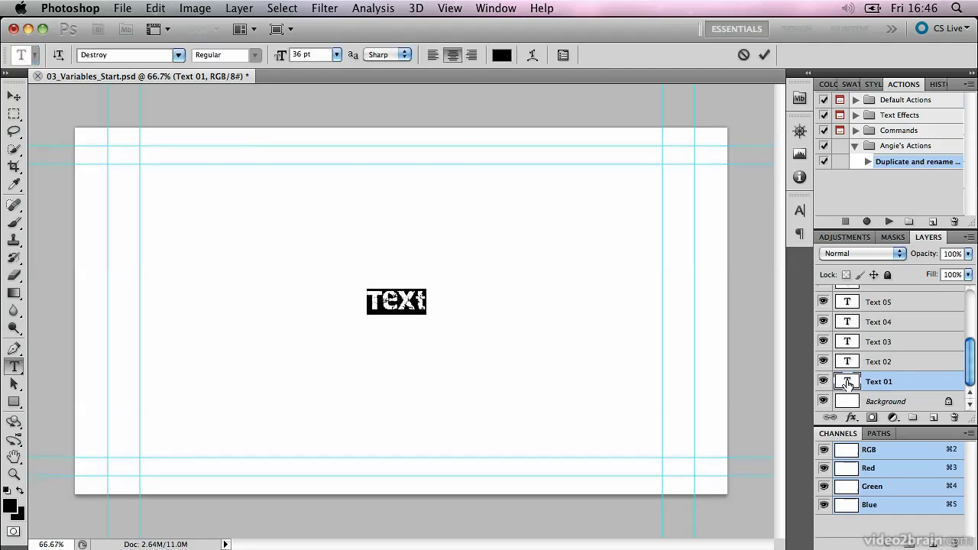
pyautogui.write('fdkdkjfdkjhfkjhf')
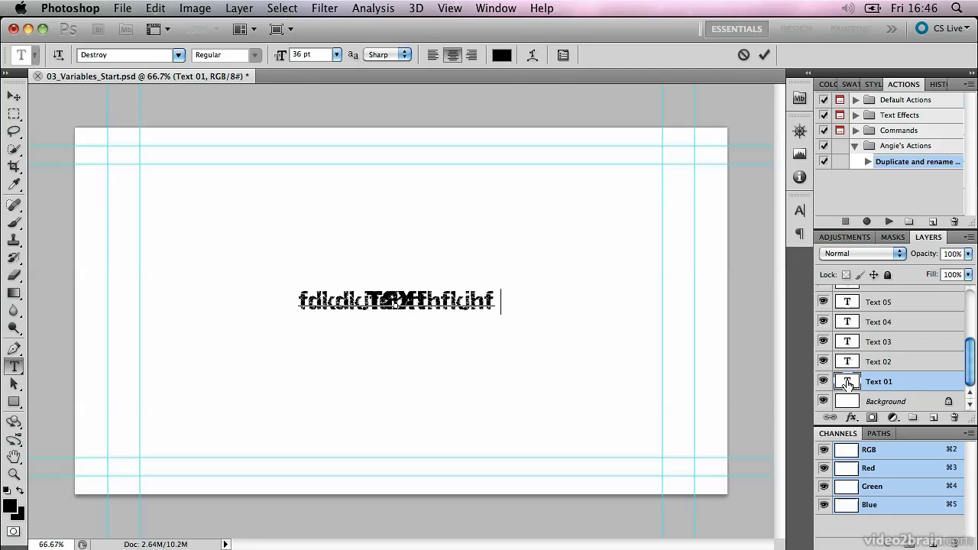
pyautogui.write('kjfh')
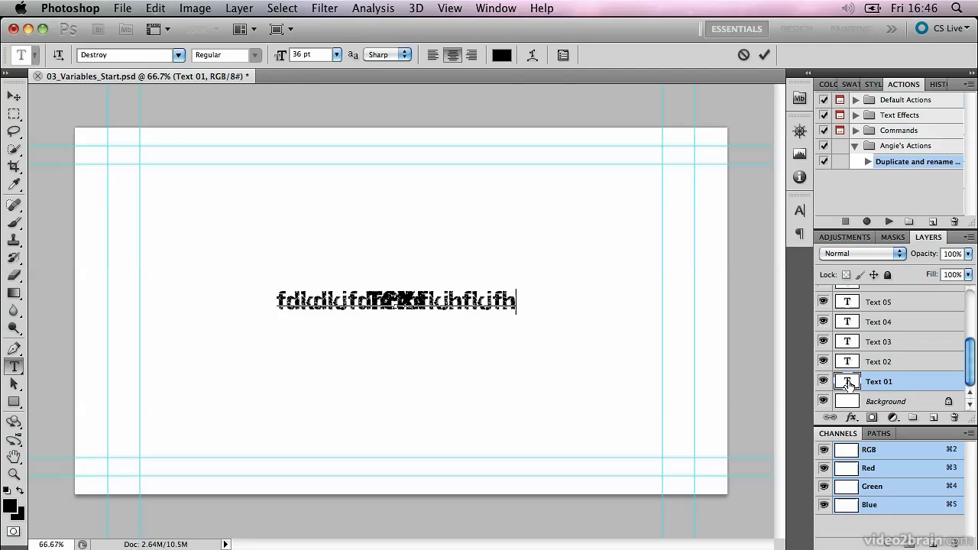
# Step: Cancel the test text edit so Text 01 reads 'Text' again
pyautogui.click(743, 56)
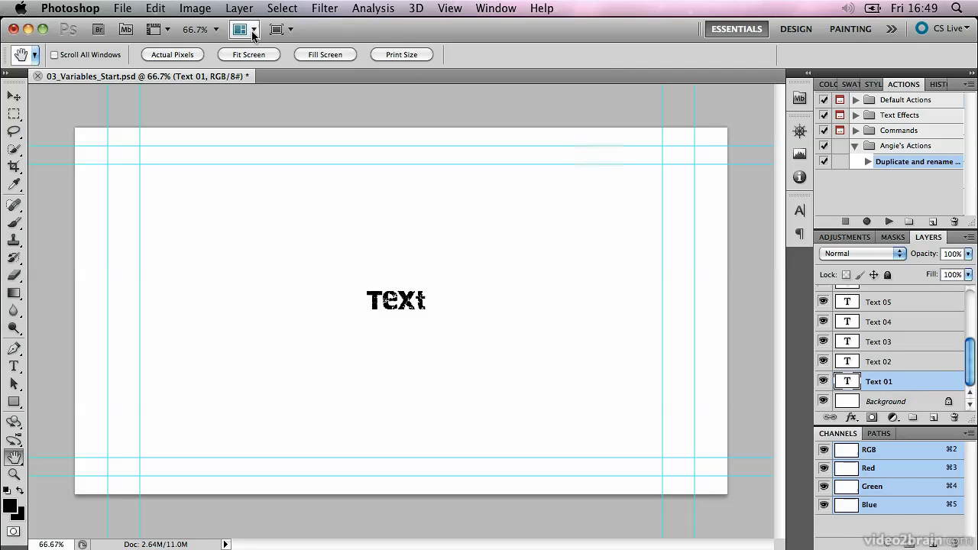
# Step: Define a TextVariable1 text replacement variable for Text 01 through Image > Variables > Define
pyautogui.click(196, 8)
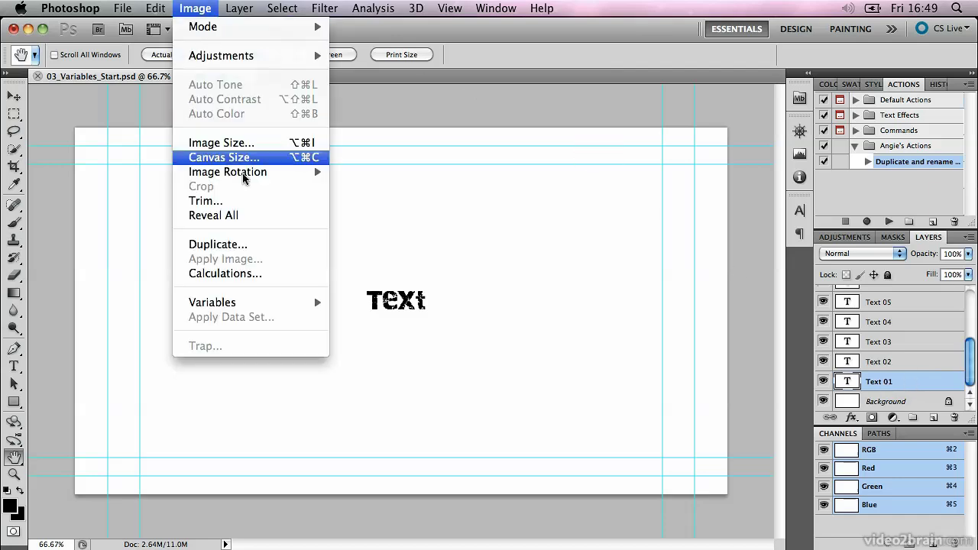
pyautogui.moveTo(212, 303)
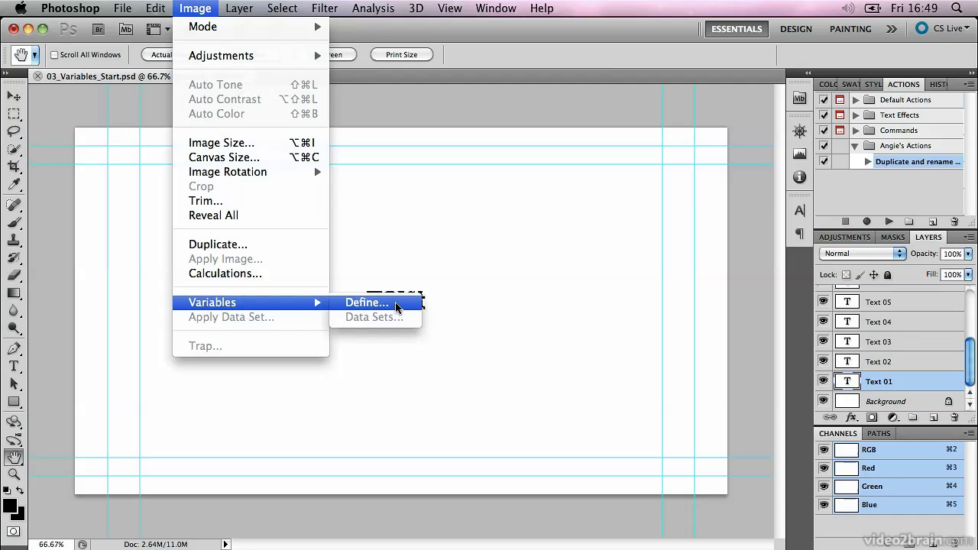
pyautogui.click(404, 304)
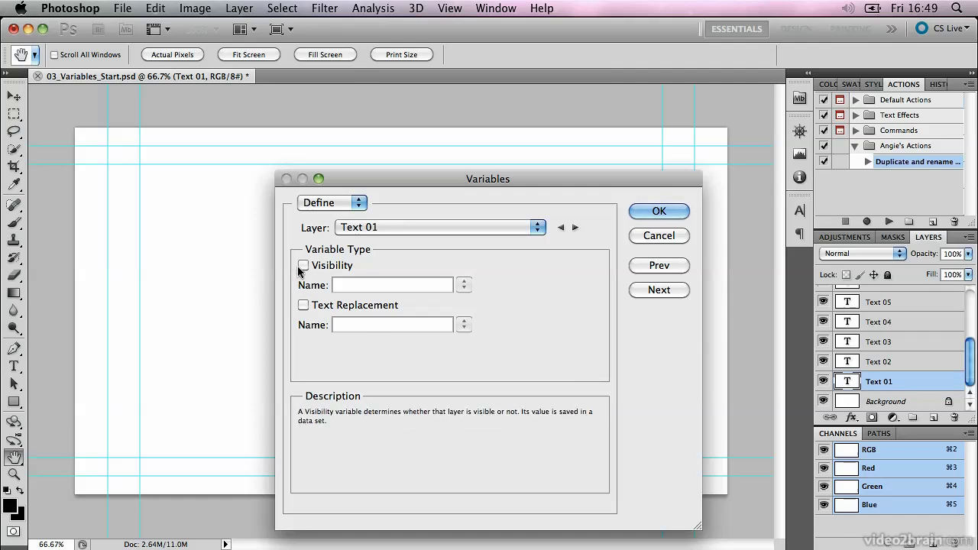
pyautogui.click(302, 307)
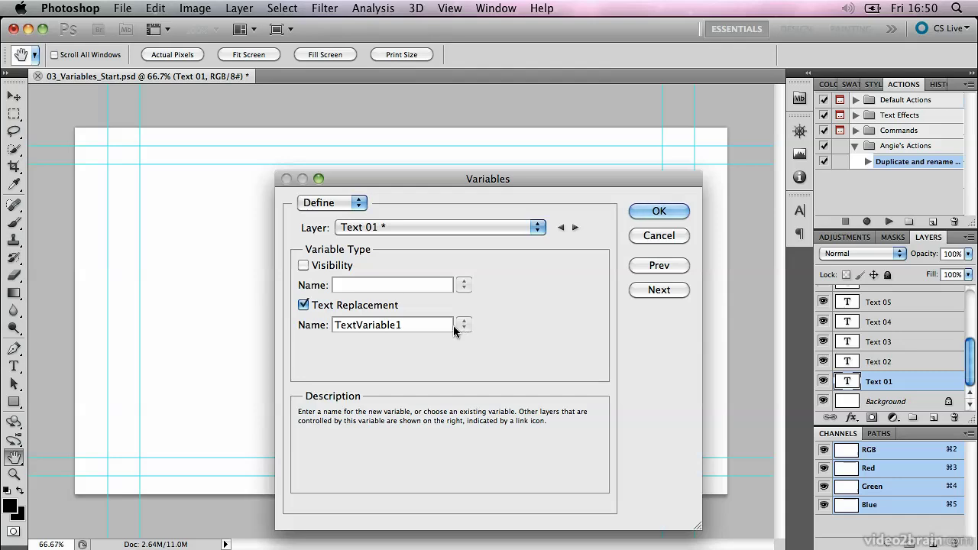
# Step: Give Text 11 and Text 10 text replacement variables, naming Text 11's TextVariable11
pyautogui.click(576, 229)
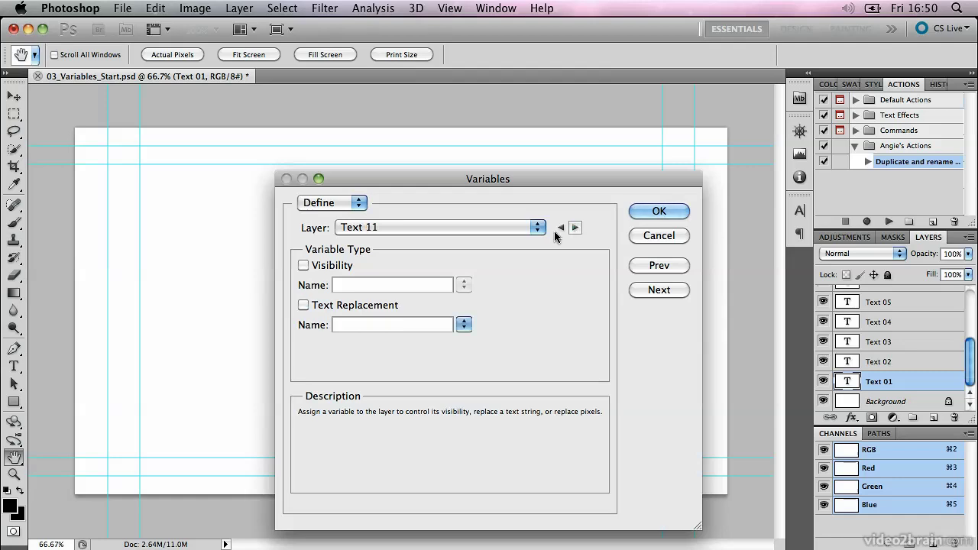
pyautogui.click(303, 305)
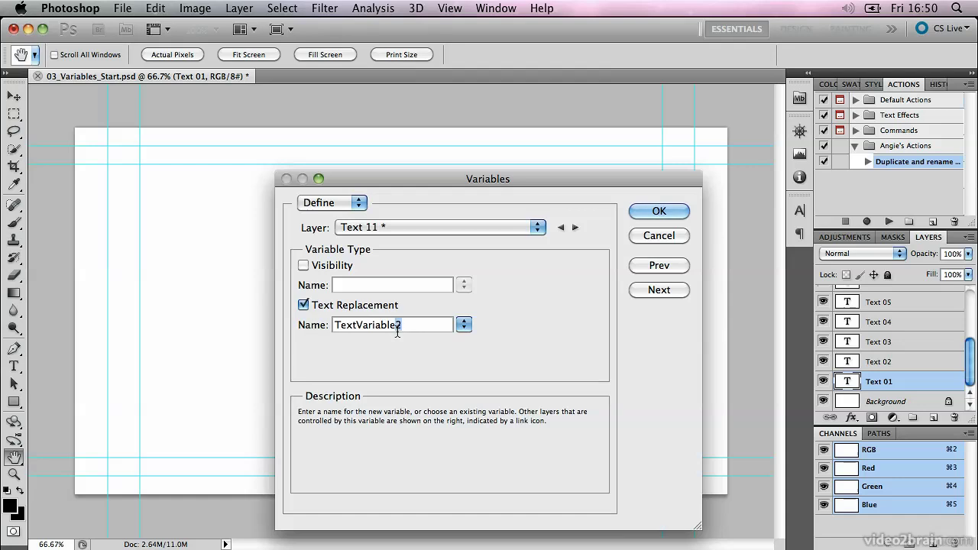
pyautogui.write('11')
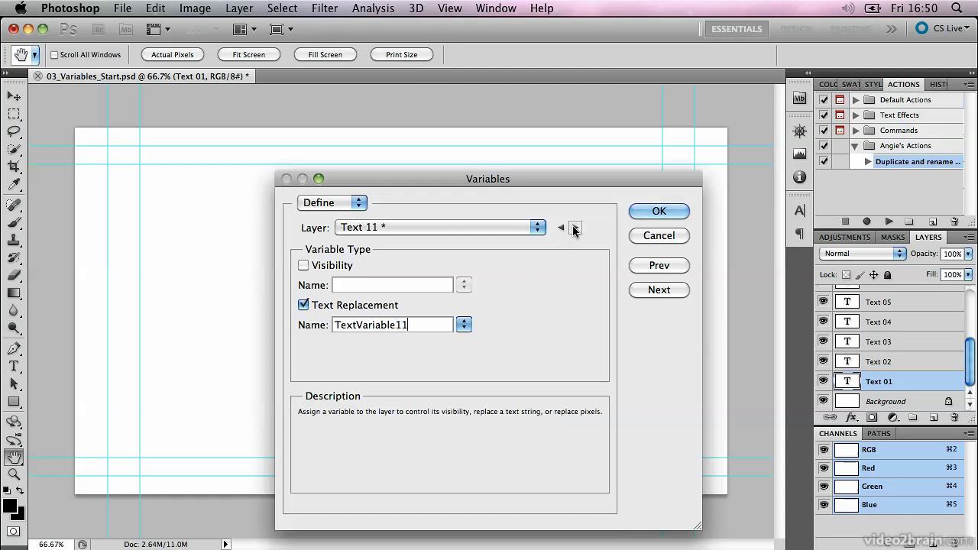
pyautogui.click(577, 229)
pyautogui.click(303, 305)
pyautogui.press('BackSpace')
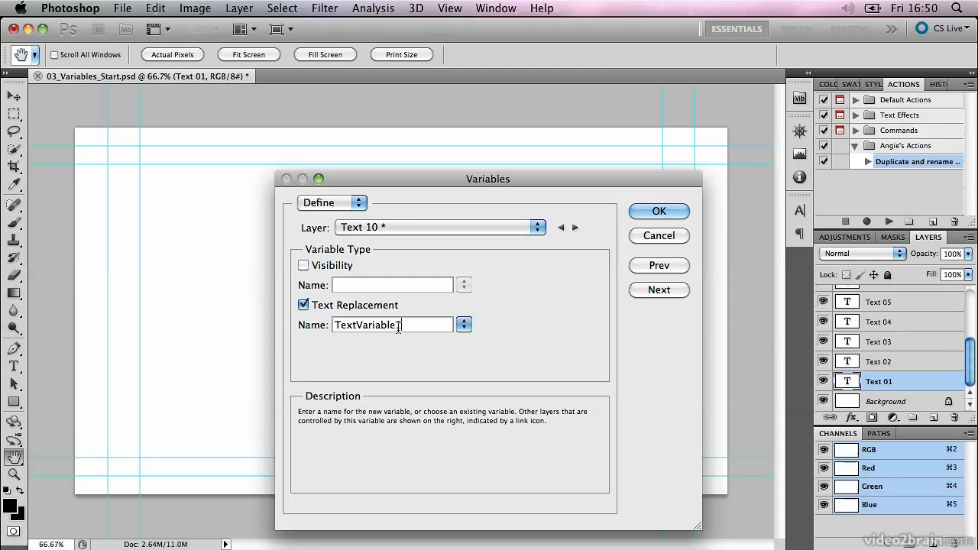
pyautogui.write('0')
# Step: Give Text 09 a TextVariable9 text replacement variable and enable text replacement on Text 08
pyautogui.click(576, 228)
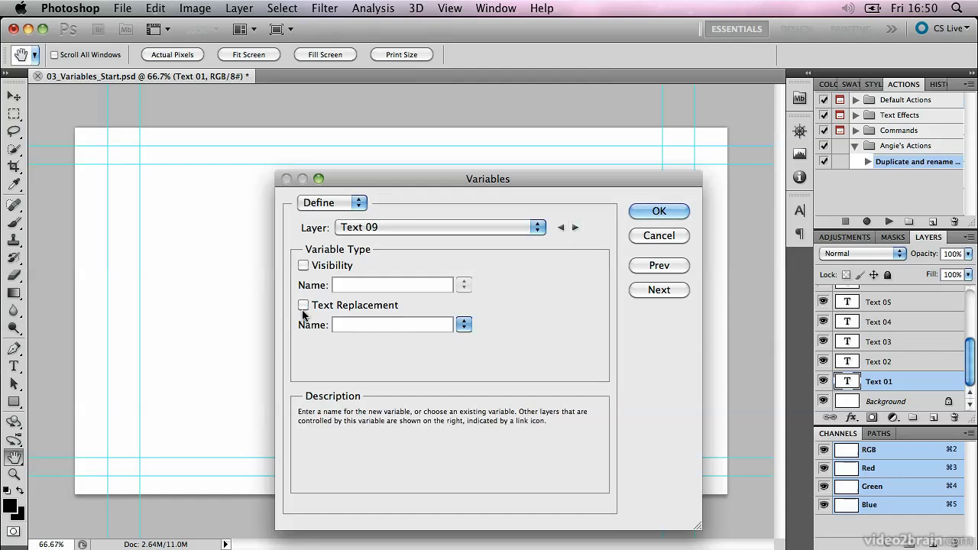
pyautogui.click(303, 306)
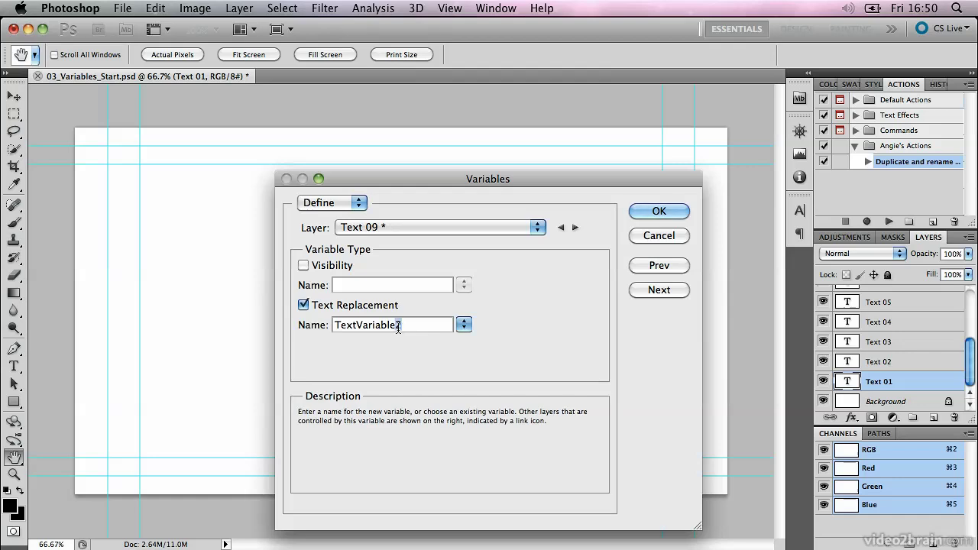
pyautogui.doubleClick(397, 325)
pyautogui.click(397, 324)
pyautogui.doubleClick(396, 325)
pyautogui.moveTo(402, 325); pyautogui.dragTo(397, 325)
pyautogui.write('9')
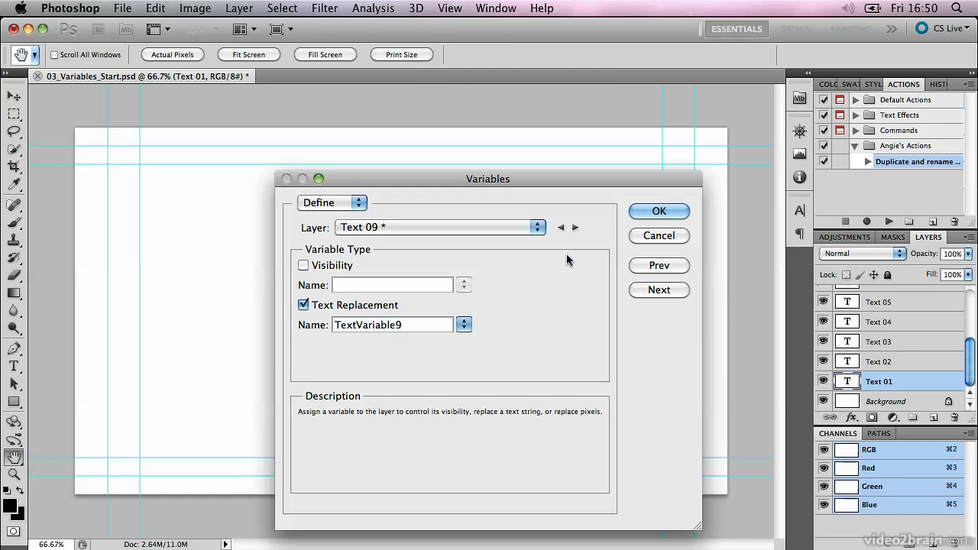
pyautogui.click(575, 228)
pyautogui.click(303, 306)
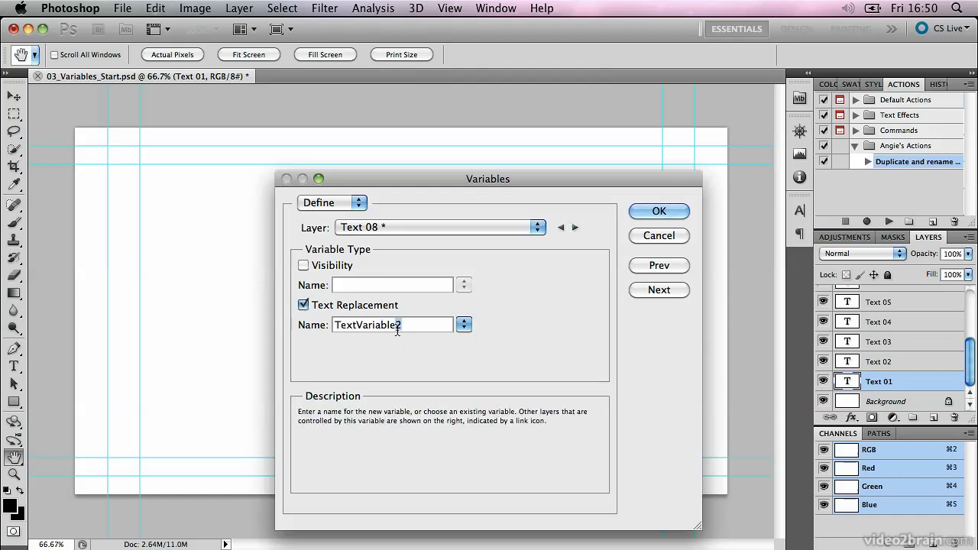
# Step: Add text replacement variables TextVariable7 and TextVariable6 to layers Text 07 and Text 06
pyautogui.click(574, 227)
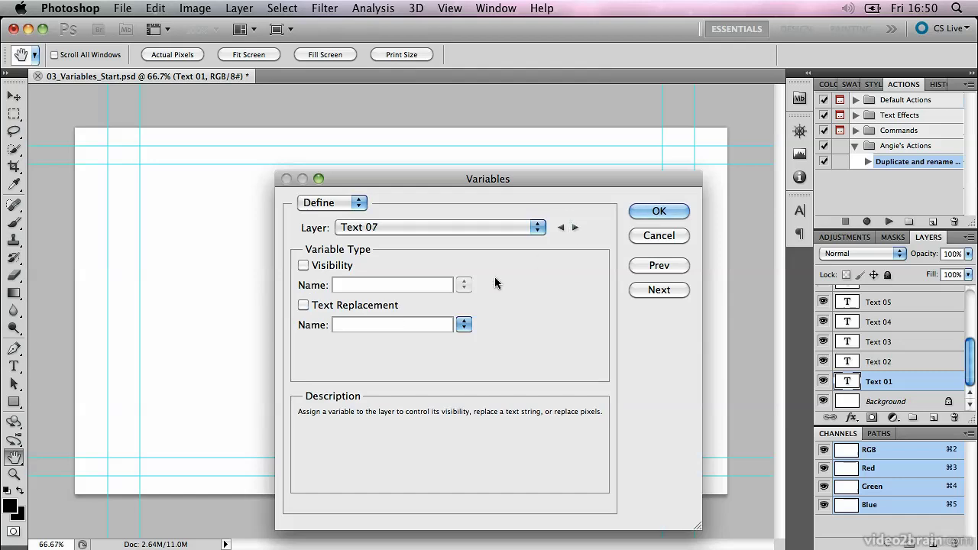
pyautogui.click(304, 306)
pyautogui.moveTo(403, 325); pyautogui.dragTo(398, 325)
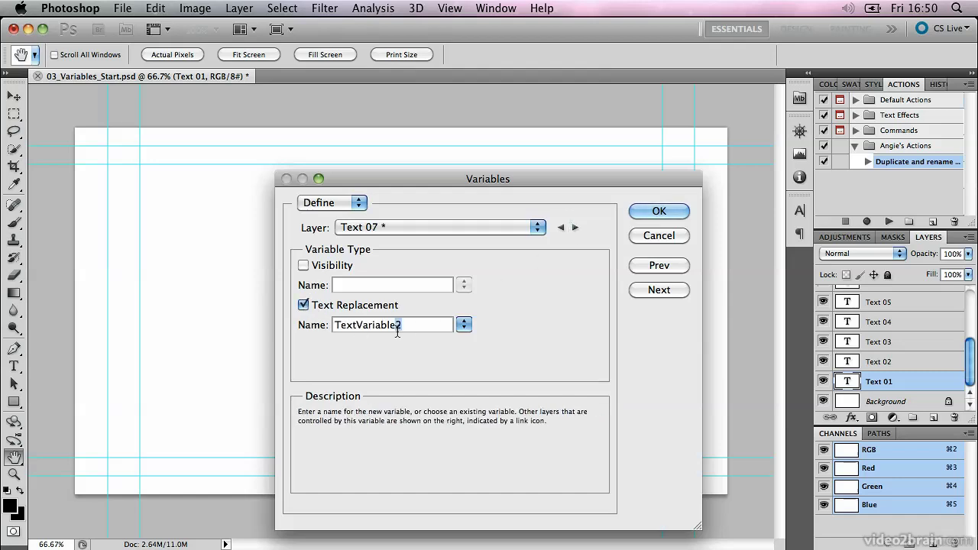
pyautogui.write('7')
pyautogui.click(574, 228)
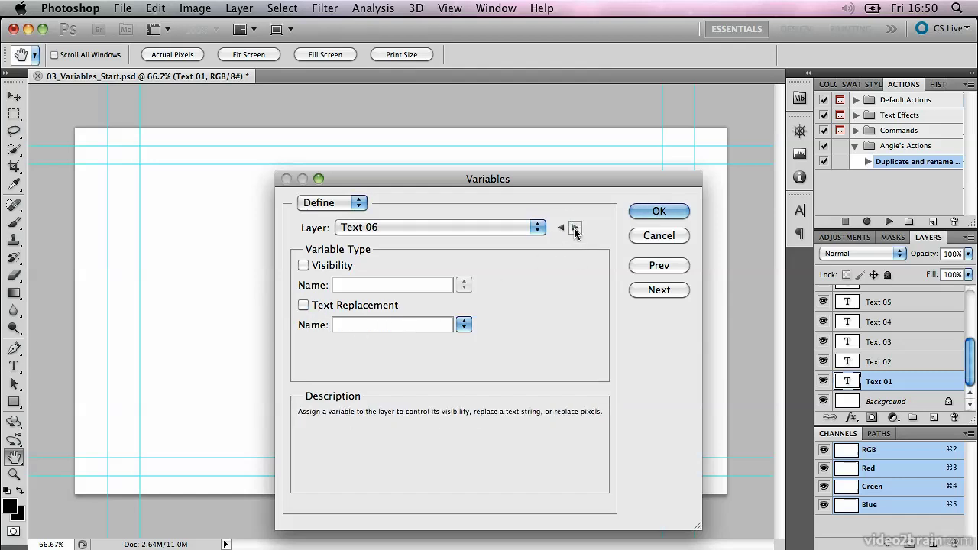
pyautogui.click(303, 306)
pyautogui.moveTo(398, 327); pyautogui.dragTo(401, 327)
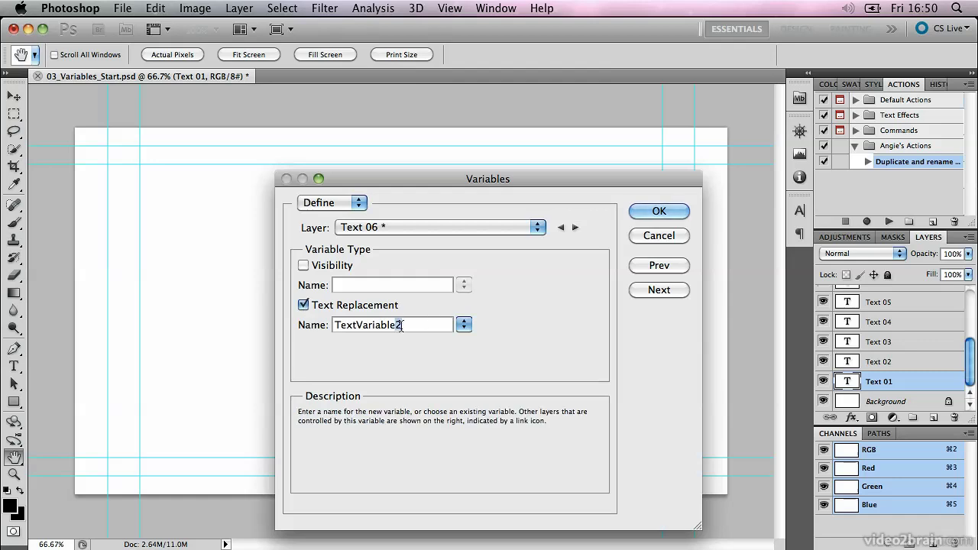
pyautogui.write('6')
# Step: Add text replacement variables TextVariable5 and TextVariable4 to layers Text 05 and Text 04
pyautogui.click(574, 228)
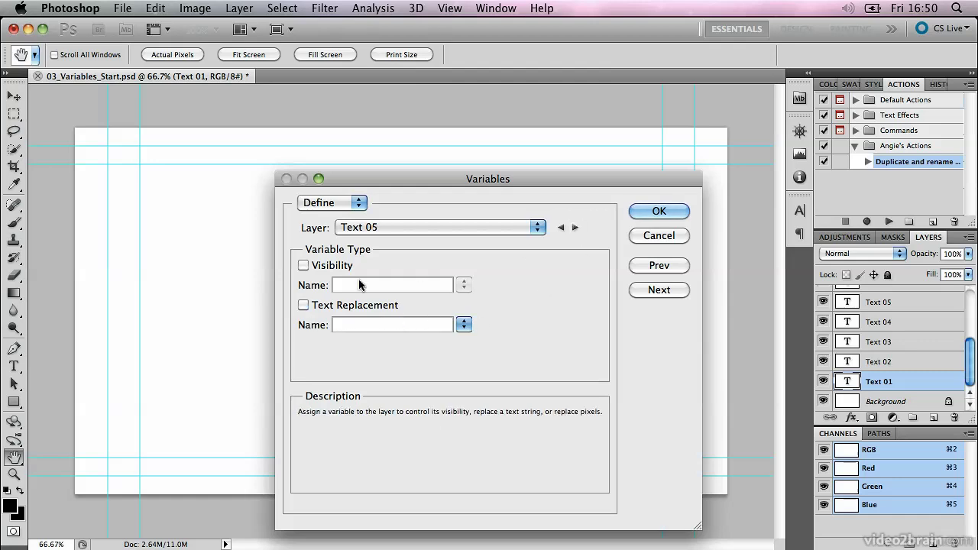
pyautogui.click(303, 306)
pyautogui.click(400, 327)
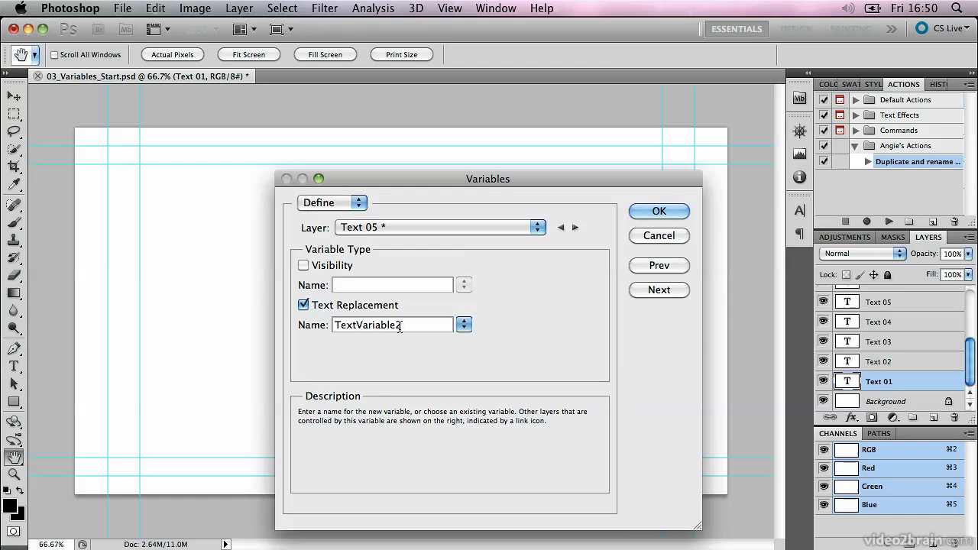
pyautogui.moveTo(402, 328); pyautogui.dragTo(394, 327)
pyautogui.write('5')
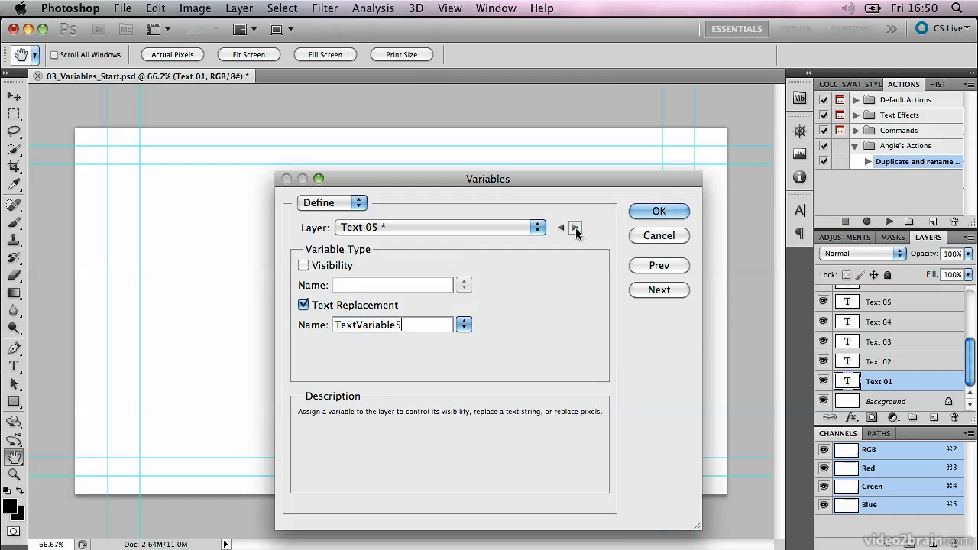
pyautogui.click(575, 228)
pyautogui.click(303, 305)
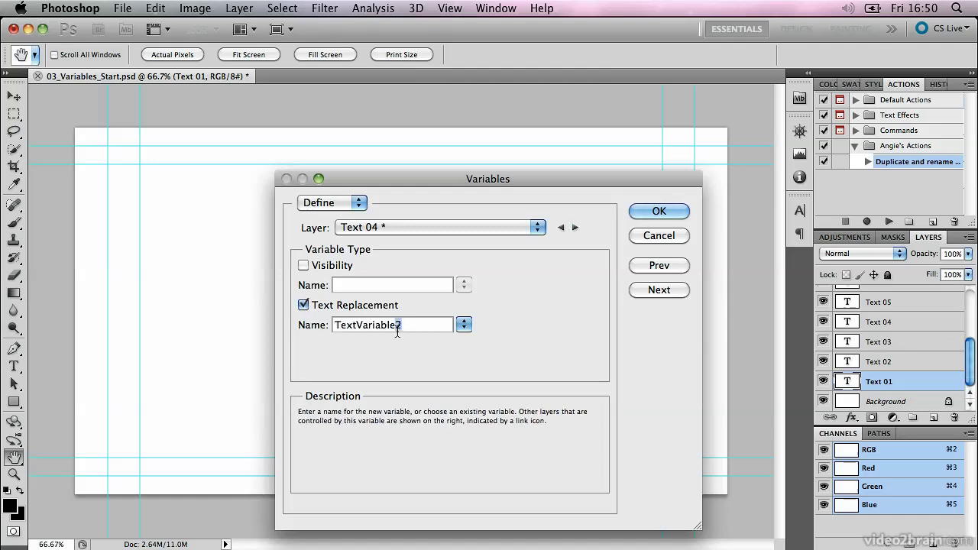
pyautogui.write('4')
# Step: Add text replacement variables to Text 03 and Text 02, then step back through layers to check them
pyautogui.click(575, 228)
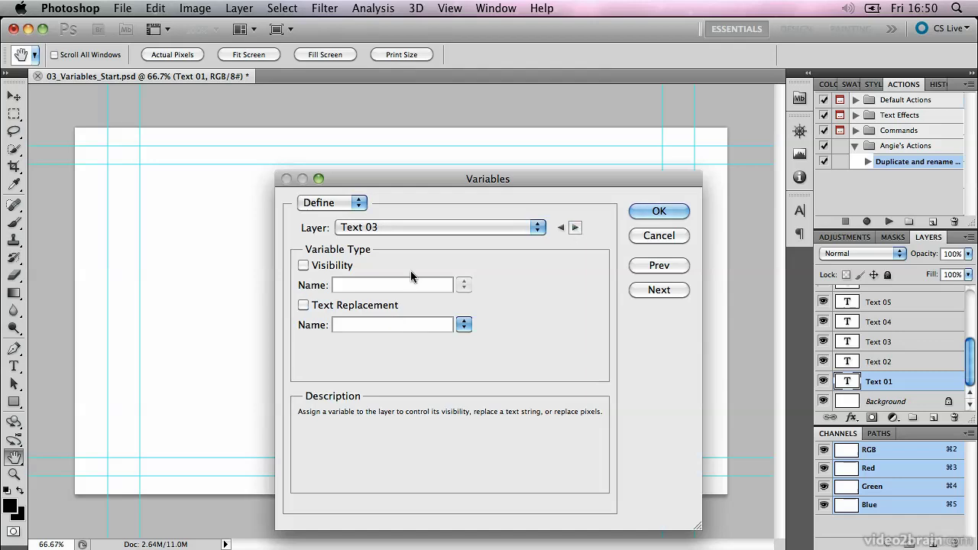
pyautogui.click(303, 304)
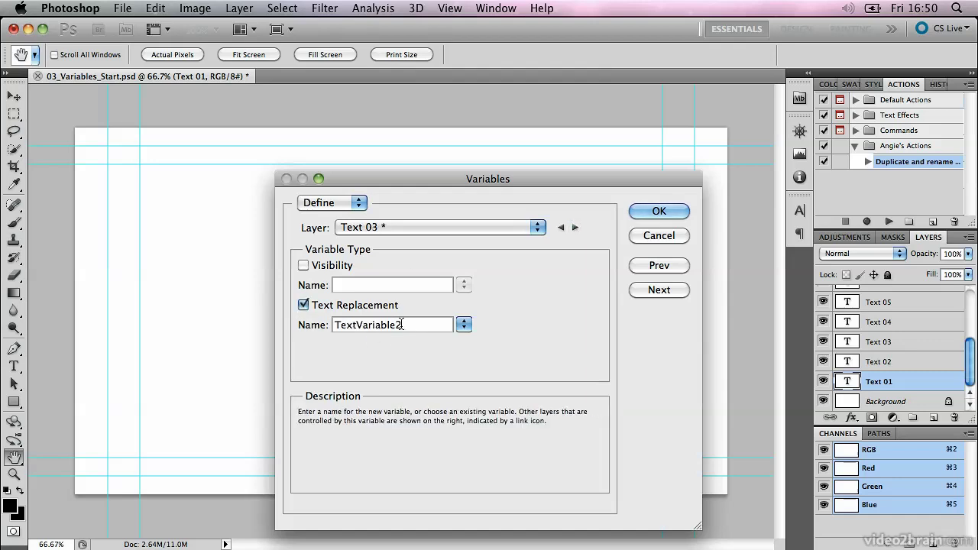
pyautogui.click(576, 228)
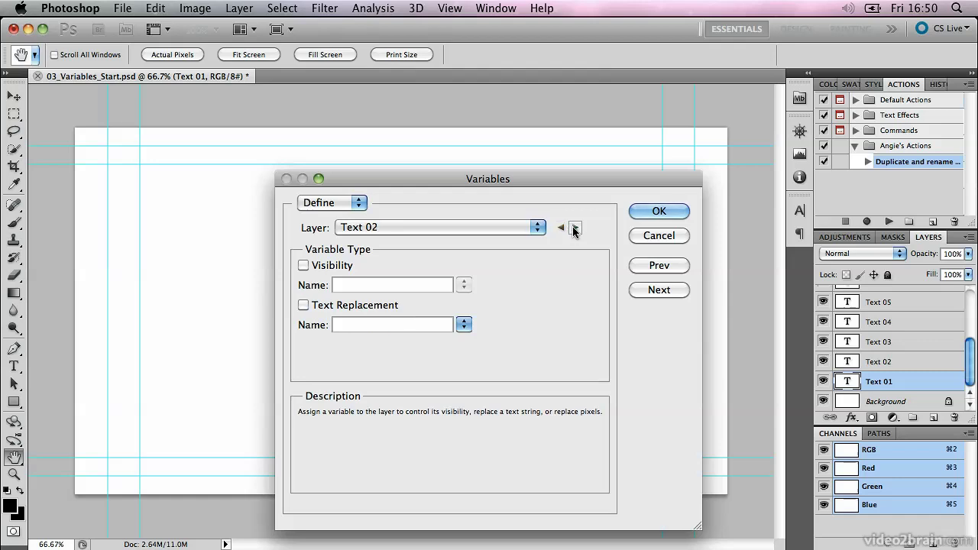
pyautogui.click(303, 305)
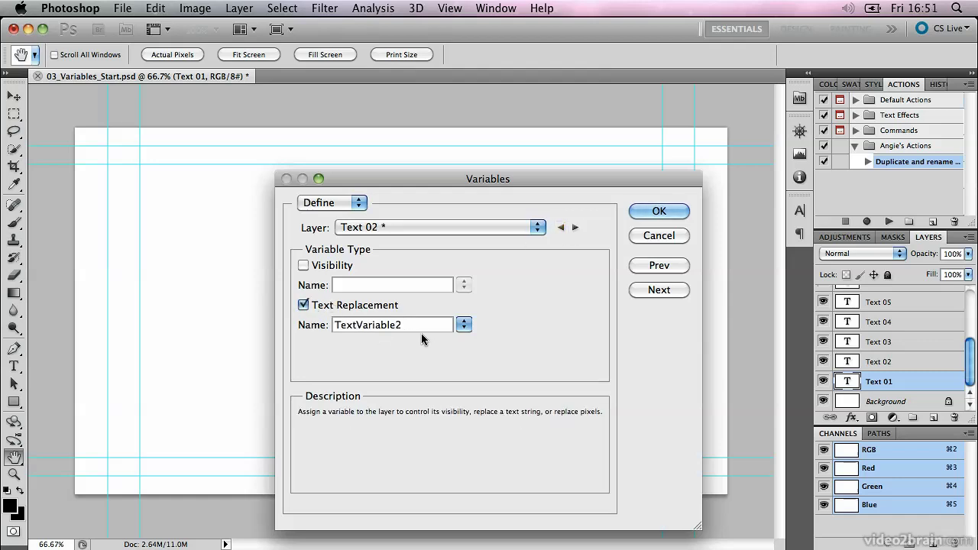
pyautogui.click(576, 228)
pyautogui.click(575, 228)
pyautogui.click(575, 228)
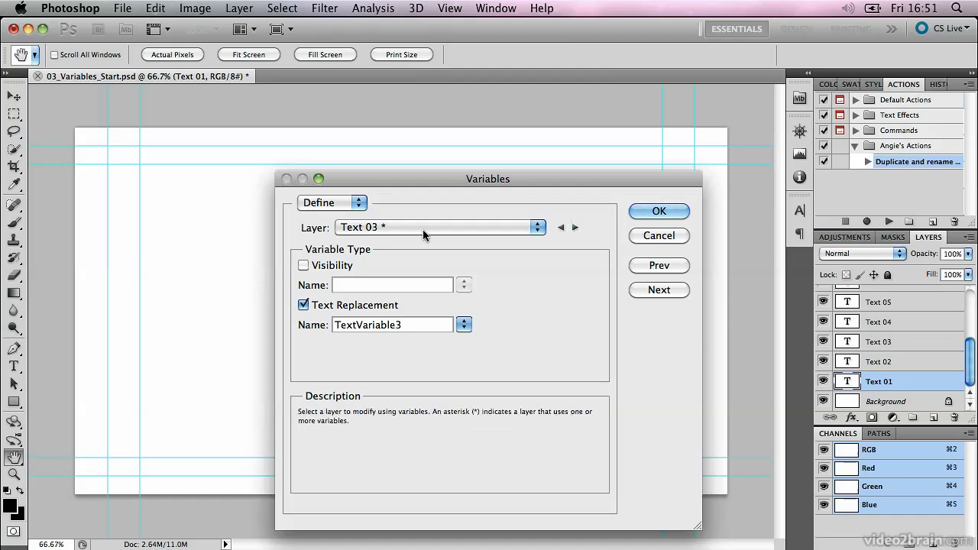
# Step: Advance the Variables dialog to its Data Sets page
pyautogui.click(659, 291)
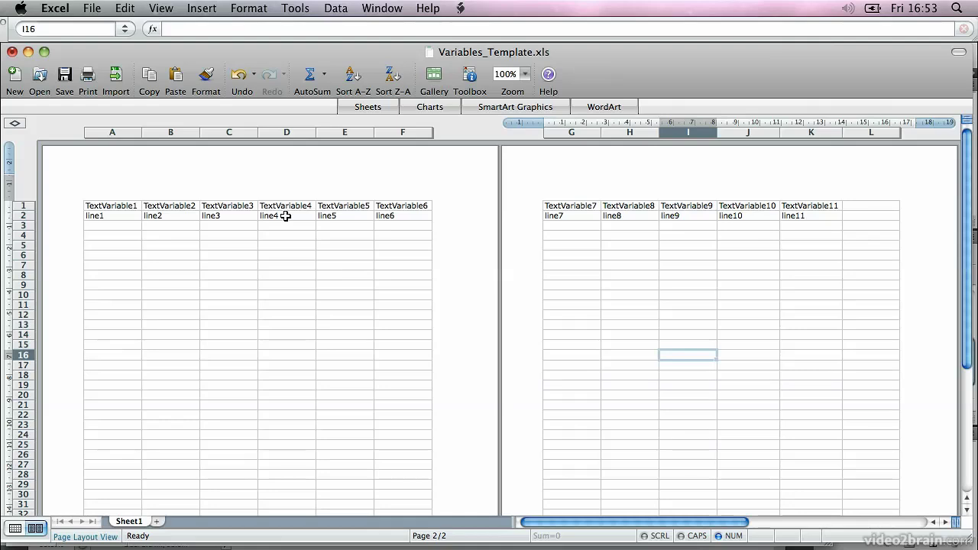
# Step: Close Variables_Template.xls without saving and inspect cells A2 through C2 of Lyrics.xls
pyautogui.click(12, 52)
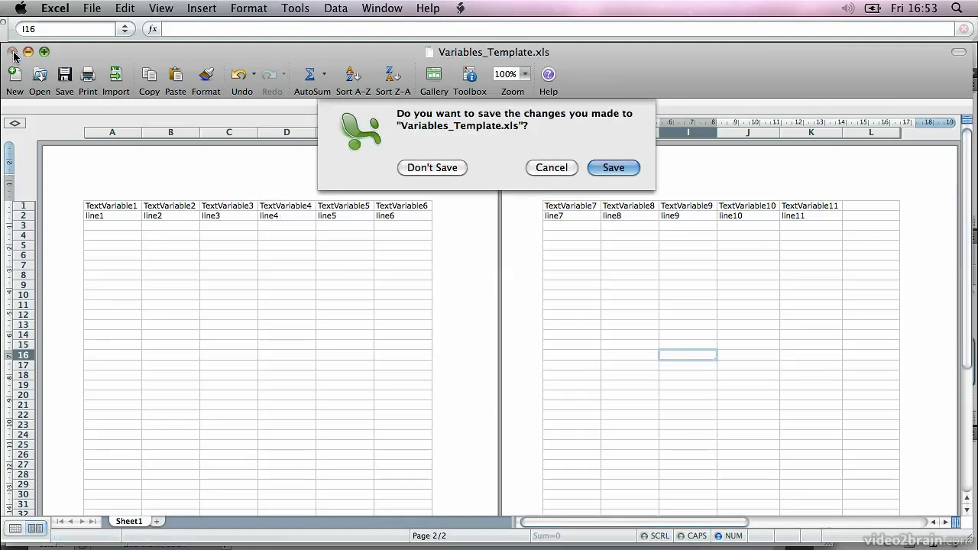
pyautogui.click(428, 167)
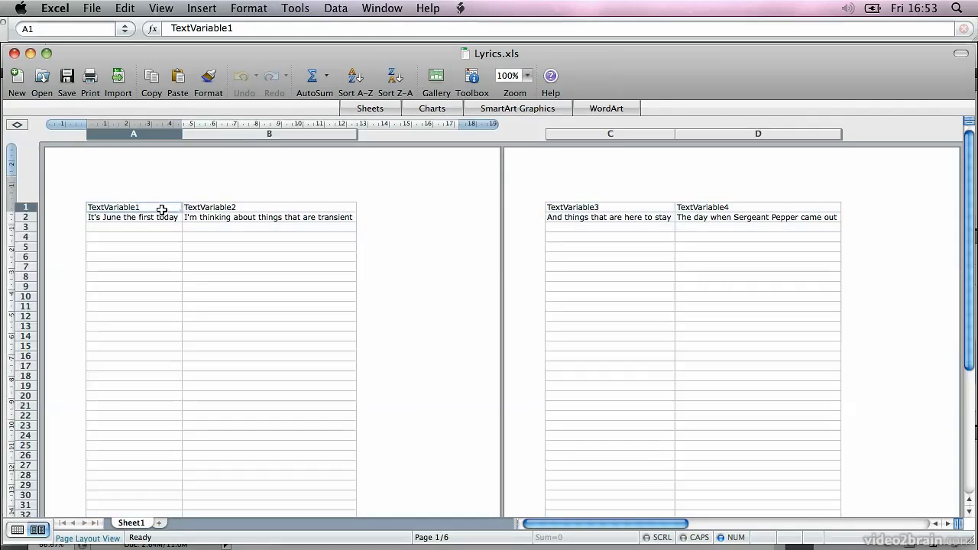
pyautogui.click(132, 210)
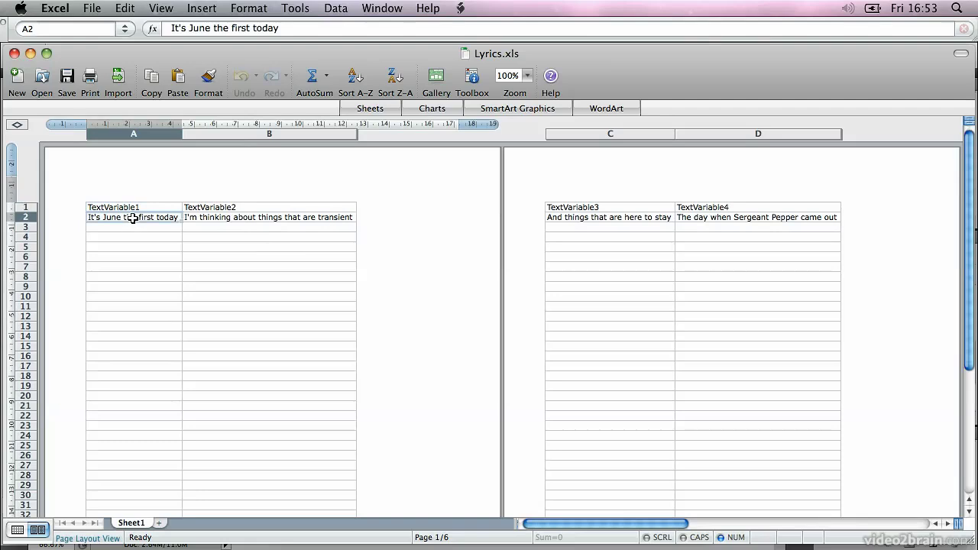
pyautogui.click(218, 207)
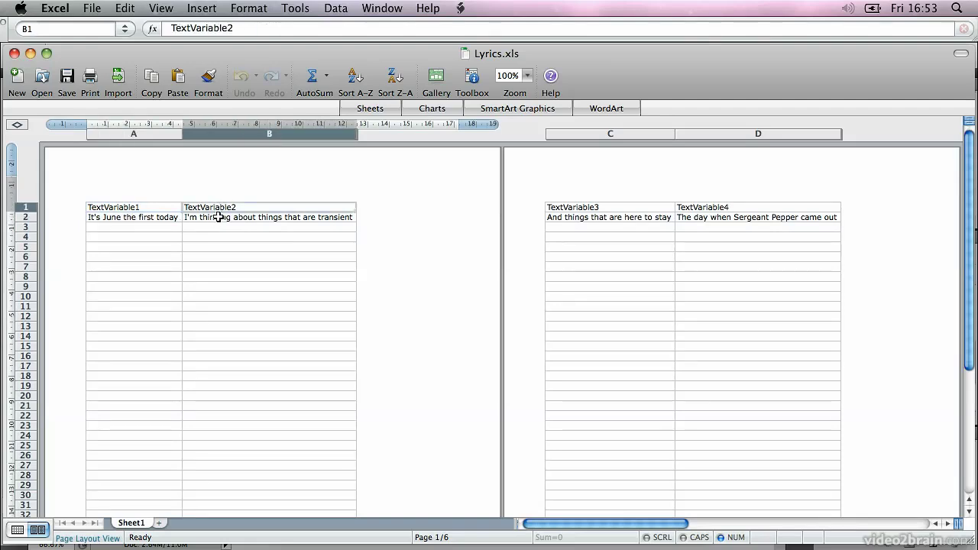
pyautogui.click(217, 218)
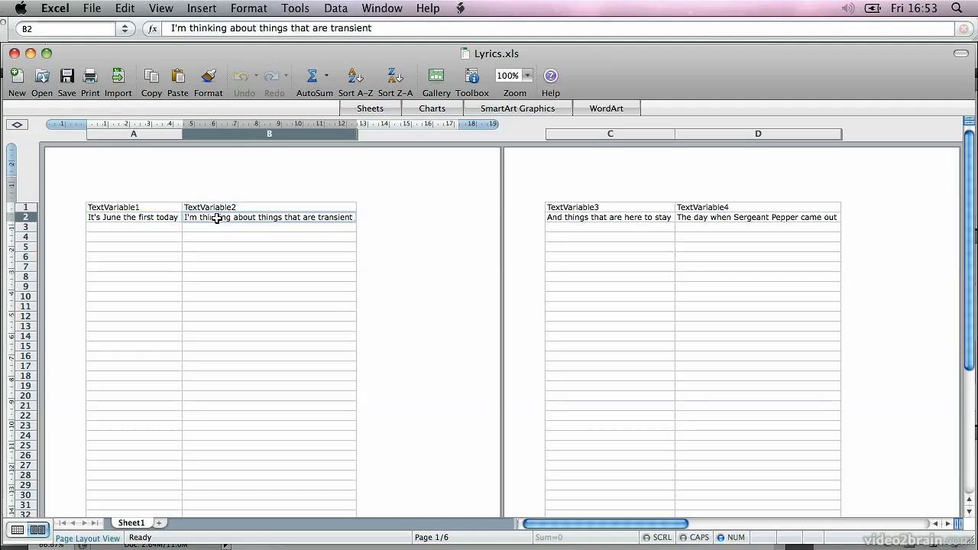
pyautogui.click(590, 206)
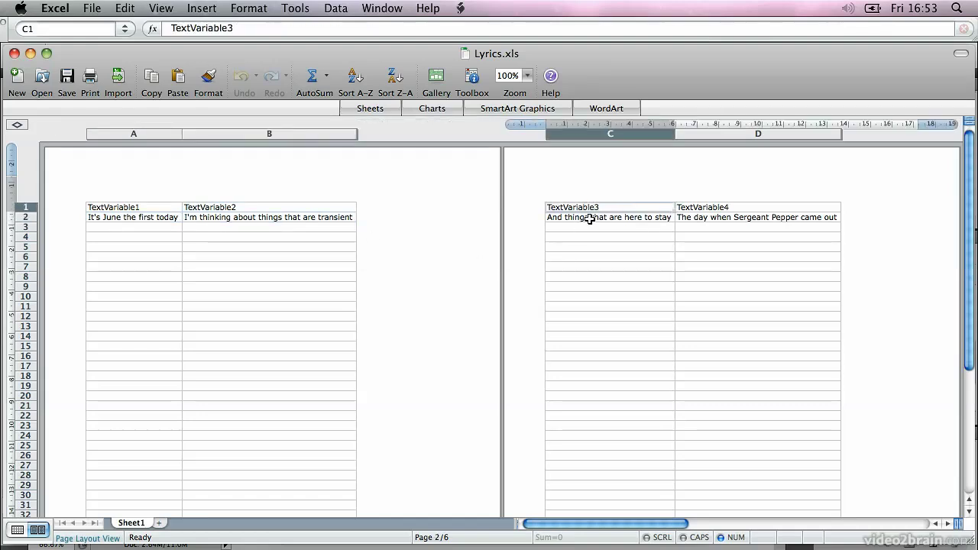
pyautogui.click(587, 219)
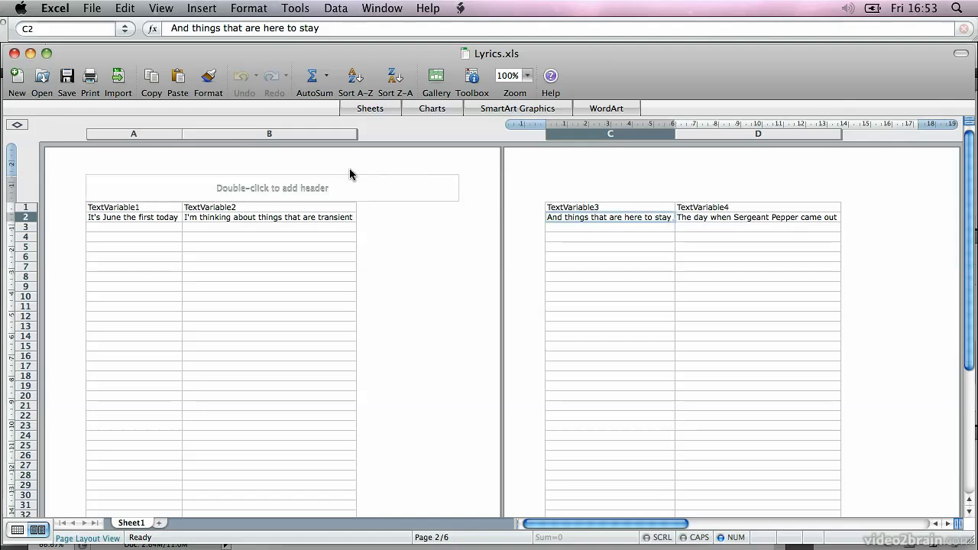
# Step: Close Lyrics.xls, review Lyrics.txt in TextEdit by resizing its window, then return to Photoshop
pyautogui.click(15, 53)
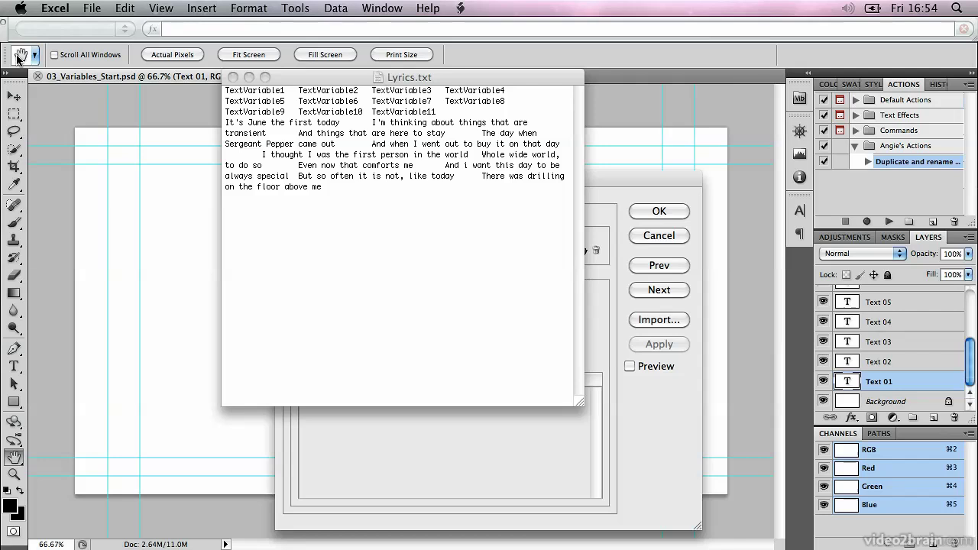
pyautogui.click(324, 75)
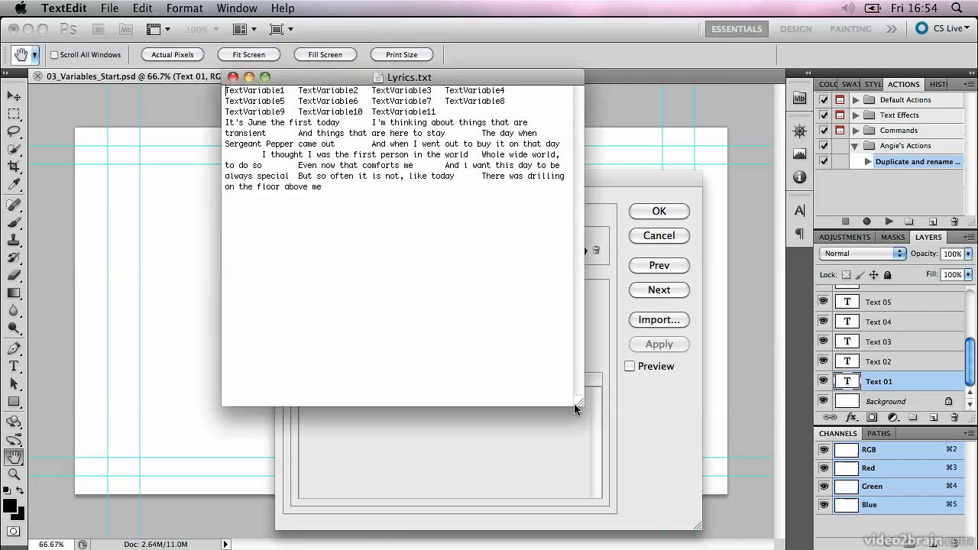
pyautogui.moveTo(579, 399); pyautogui.dragTo(977, 367)
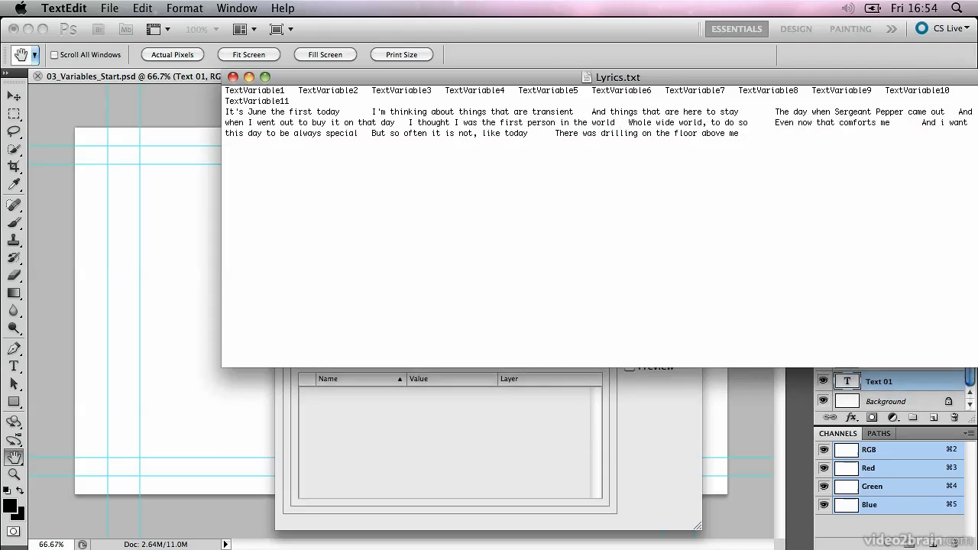
pyautogui.moveTo(977, 366)
pyautogui.mouseDown()
pyautogui.moveTo(621, 367)
pyautogui.moveTo(537, 398)
pyautogui.mouseUp()
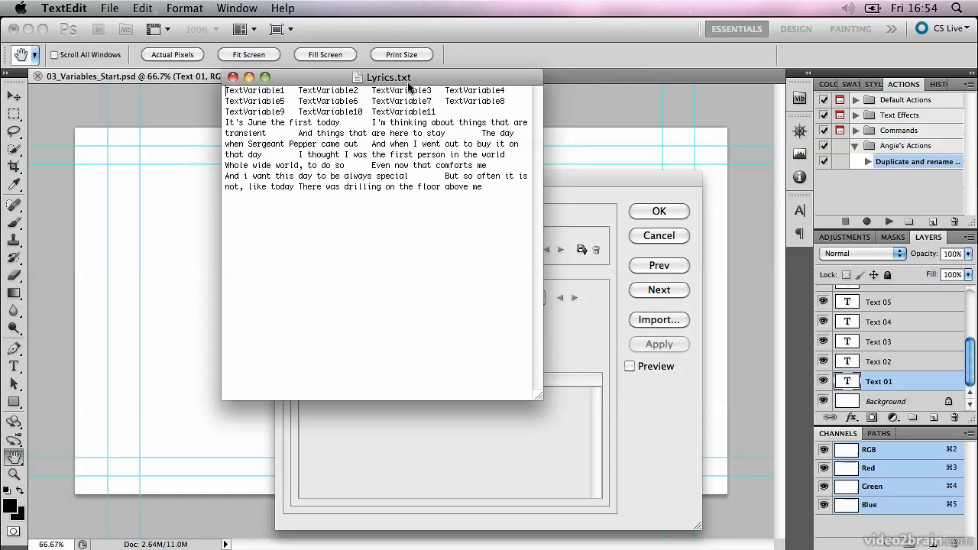
pyautogui.click(634, 185)
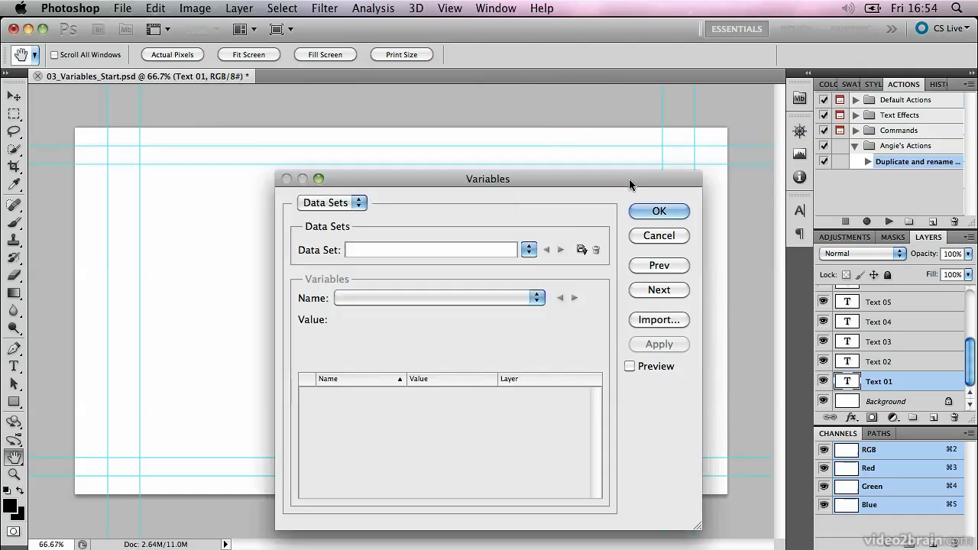
# Step: Import Lyrics.txt as the data set, then move the Variables dialog aside to reveal the canvas
pyautogui.click(659, 322)
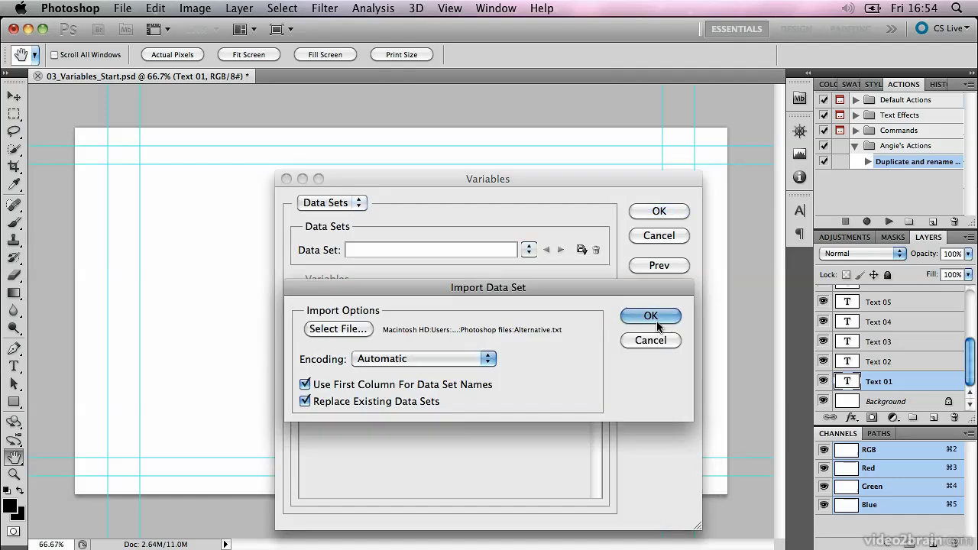
pyautogui.click(337, 330)
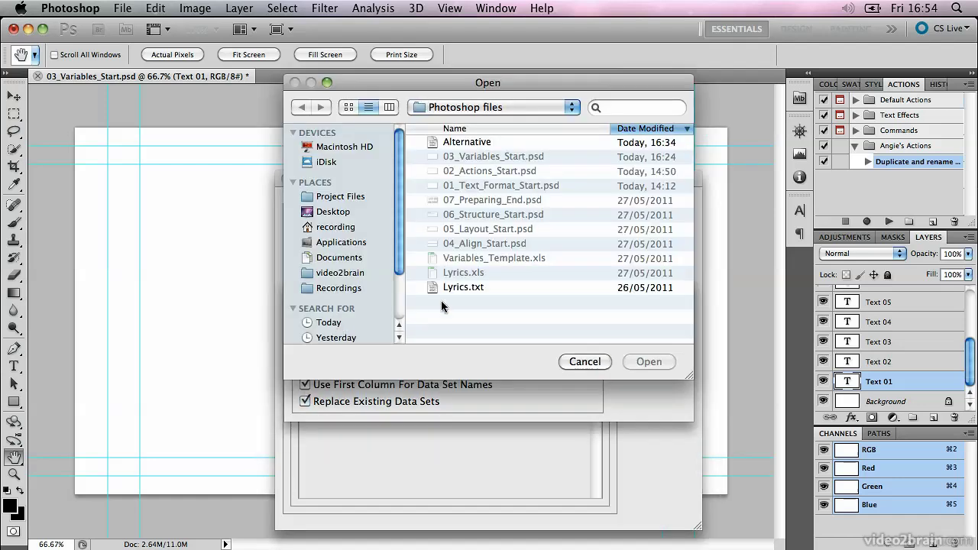
pyautogui.click(468, 289)
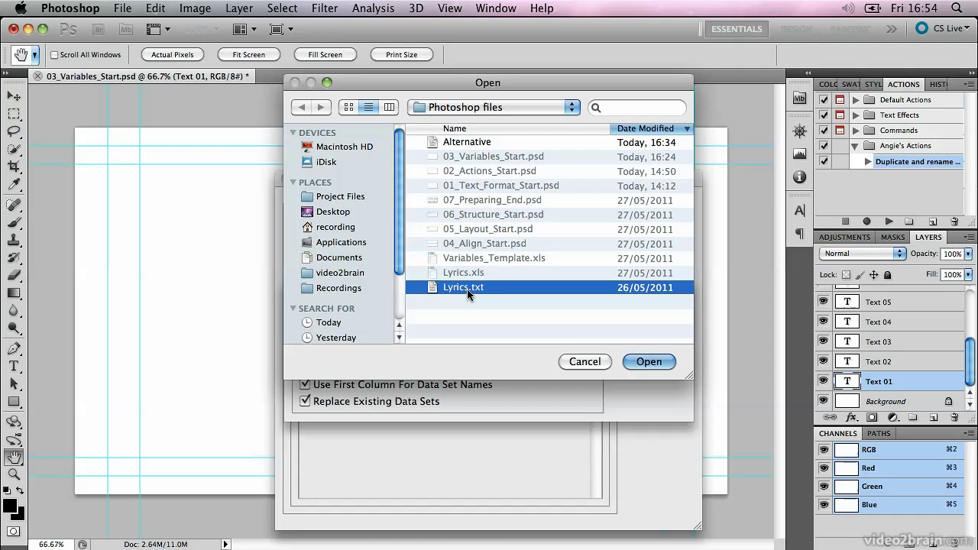
pyautogui.click(655, 364)
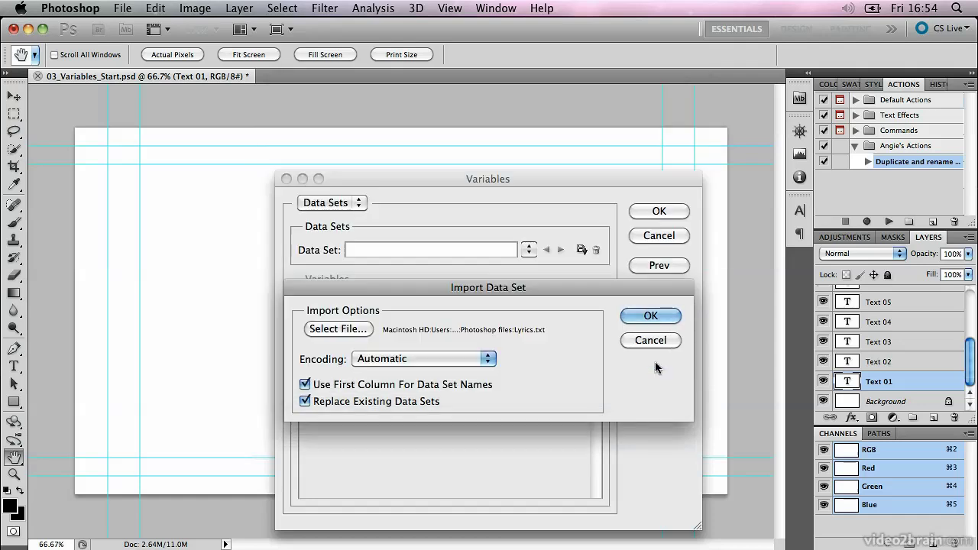
pyautogui.click(650, 317)
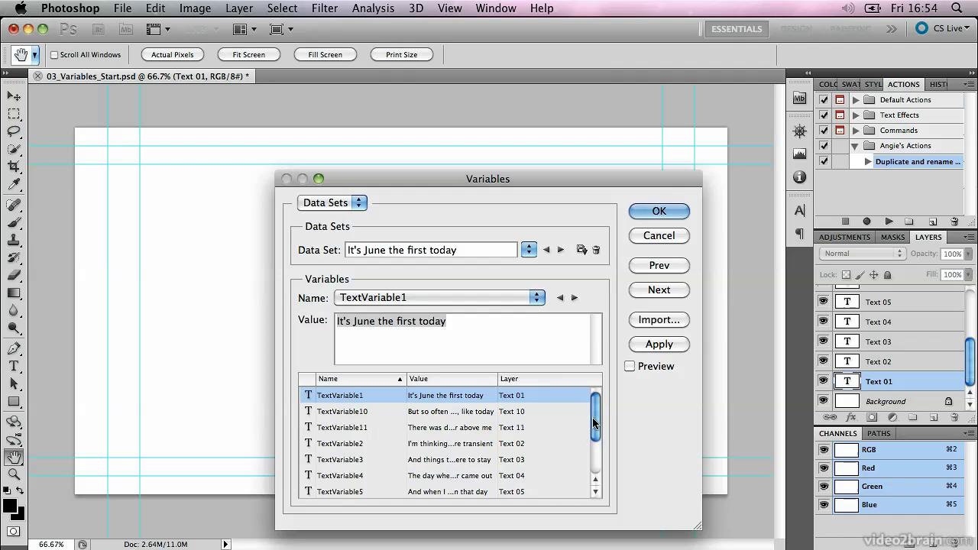
pyautogui.moveTo(597, 425); pyautogui.dragTo(599, 396)
pyautogui.moveTo(623, 178)
pyautogui.mouseDown()
pyautogui.moveTo(861, 169)
pyautogui.moveTo(878, 192)
pyautogui.mouseUp()
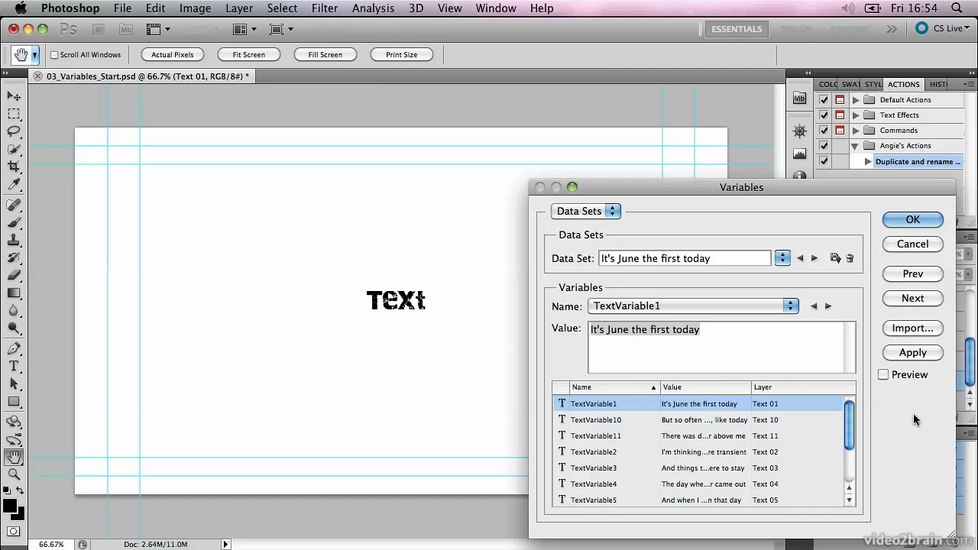
# Step: Turn on Preview in the Variables dialog to show the imported lyric lines on the canvas
pyautogui.click(884, 376)
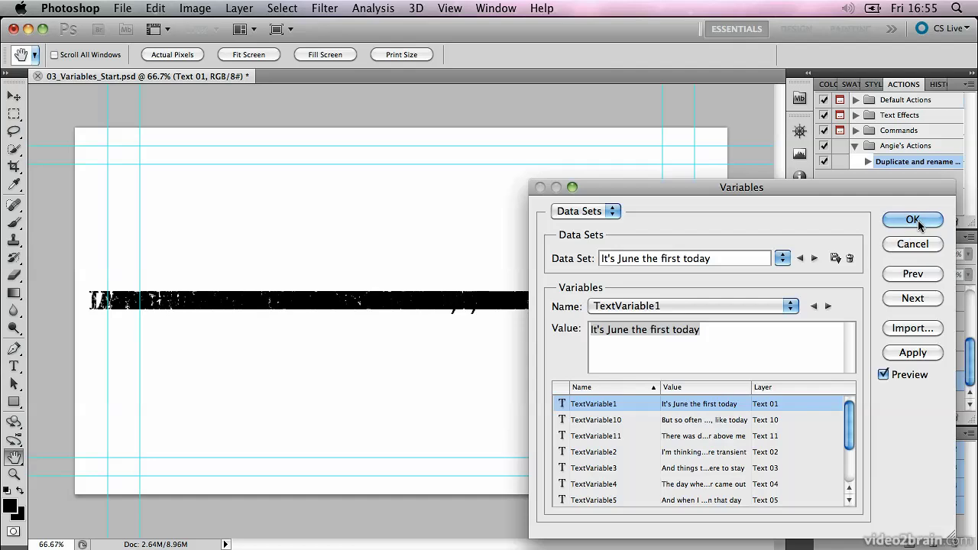
# Step: Apply the first data set to the text layers via Image > Variables > Data Sets
pyautogui.click(918, 220)
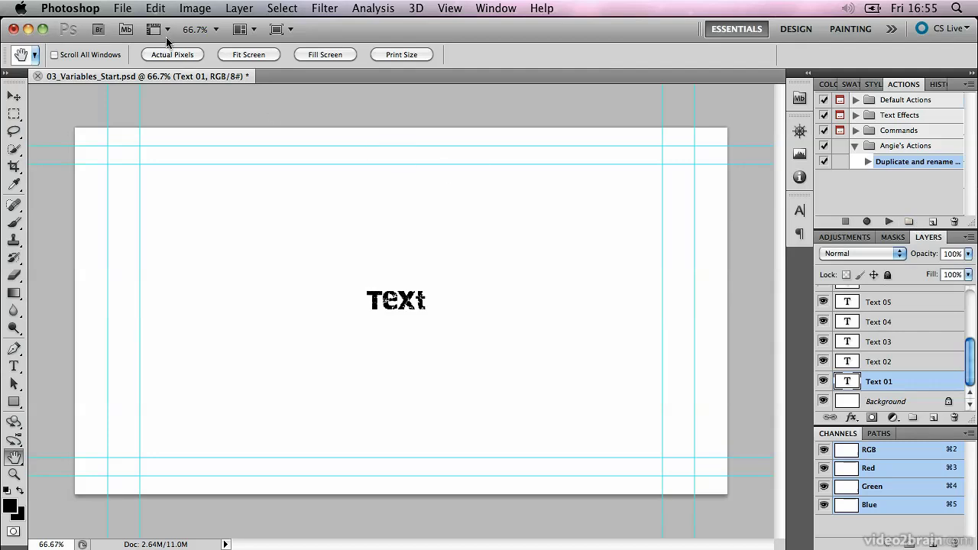
pyautogui.click(195, 7)
pyautogui.moveTo(213, 303)
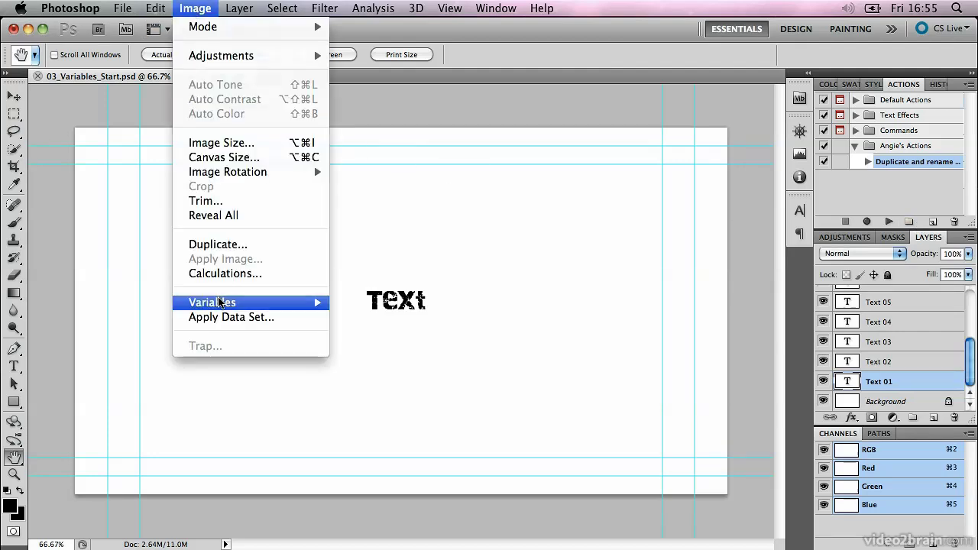
pyautogui.click(411, 306)
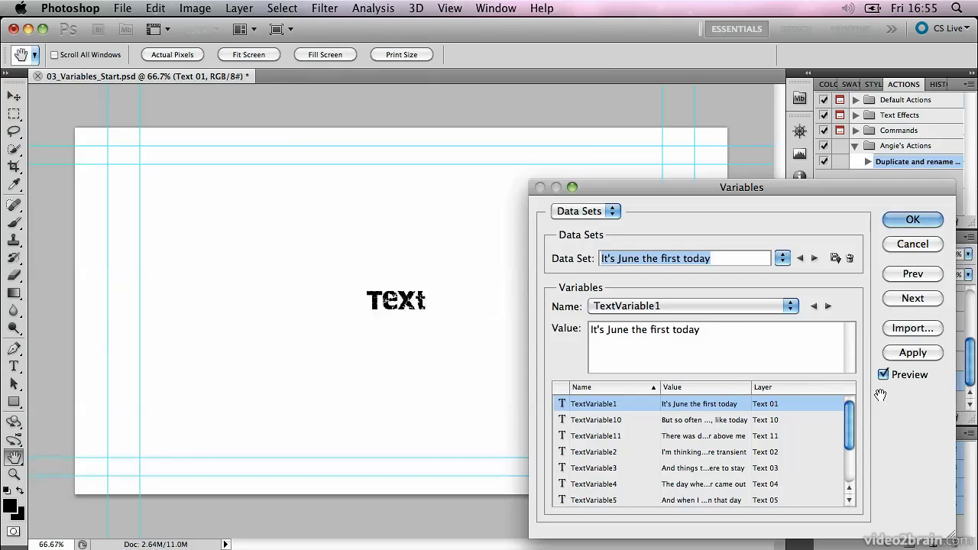
pyautogui.click(917, 355)
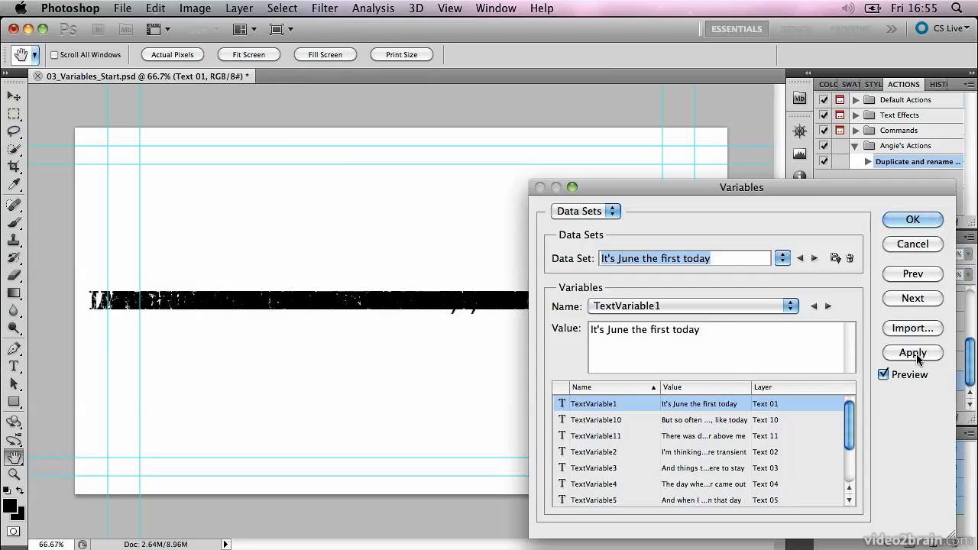
pyautogui.click(913, 220)
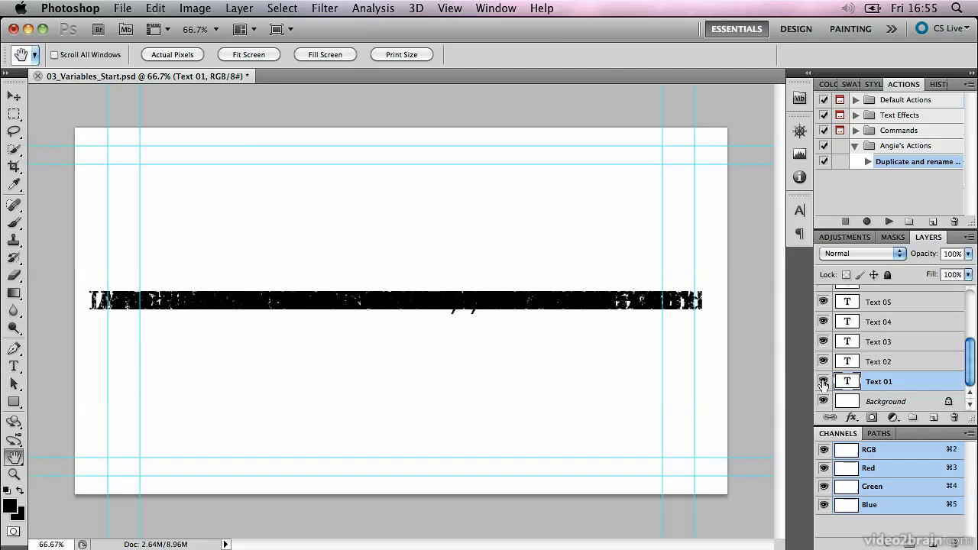
# Step: Solo Text 01 through Text 05 in turn, ending on Text 03 alone
pyautogui.keyDown('alt'); pyautogui.click(823, 382); pyautogui.keyUp('alt')
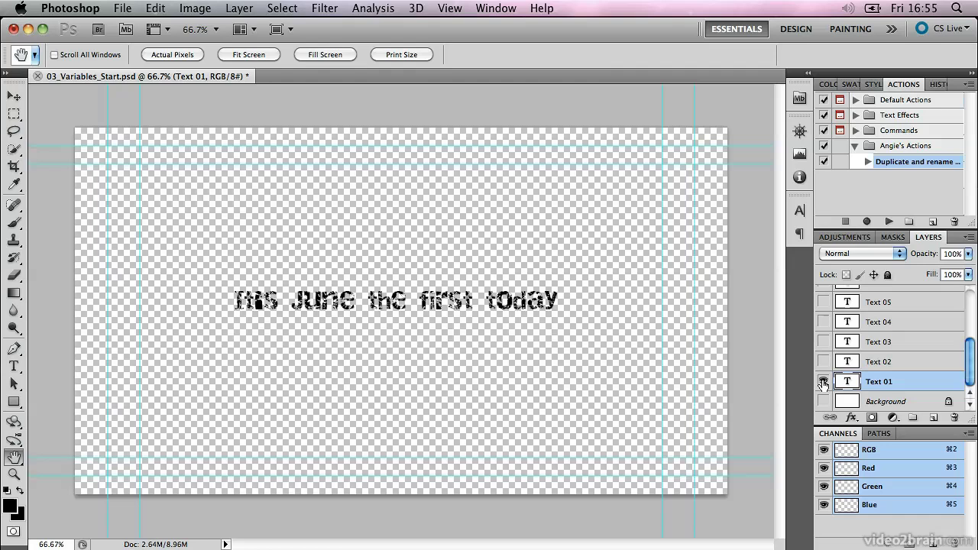
pyautogui.keyDown('alt'); pyautogui.click(823, 363); pyautogui.keyUp('alt')
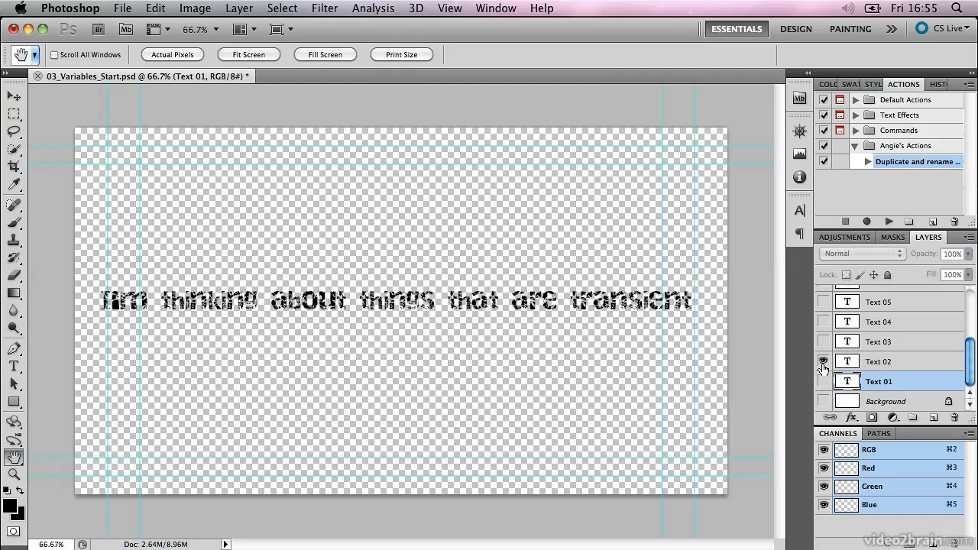
pyautogui.keyDown('alt'); pyautogui.click(824, 341); pyautogui.keyUp('alt')
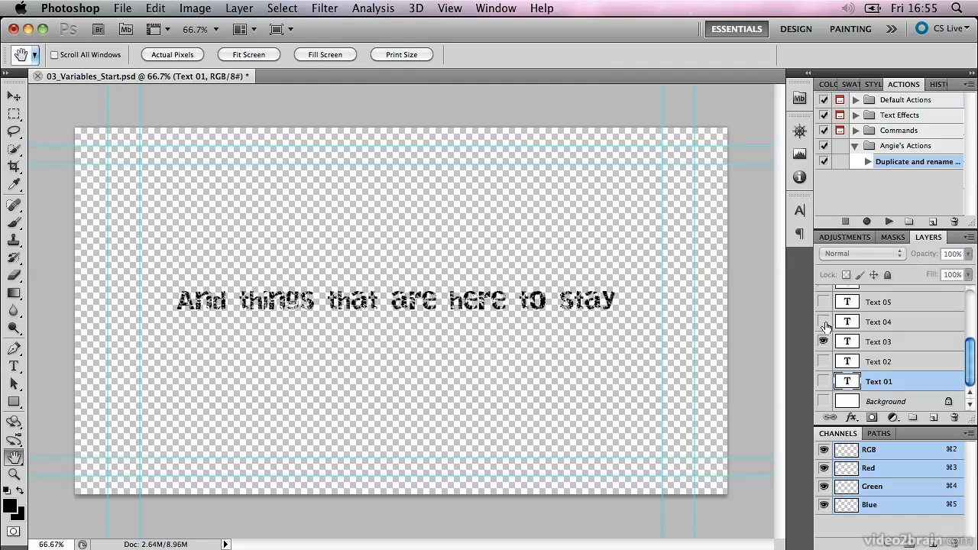
pyautogui.keyDown('alt'); pyautogui.click(823, 322); pyautogui.keyUp('alt')
pyautogui.keyDown('alt'); pyautogui.click(823, 302); pyautogui.keyUp('alt')
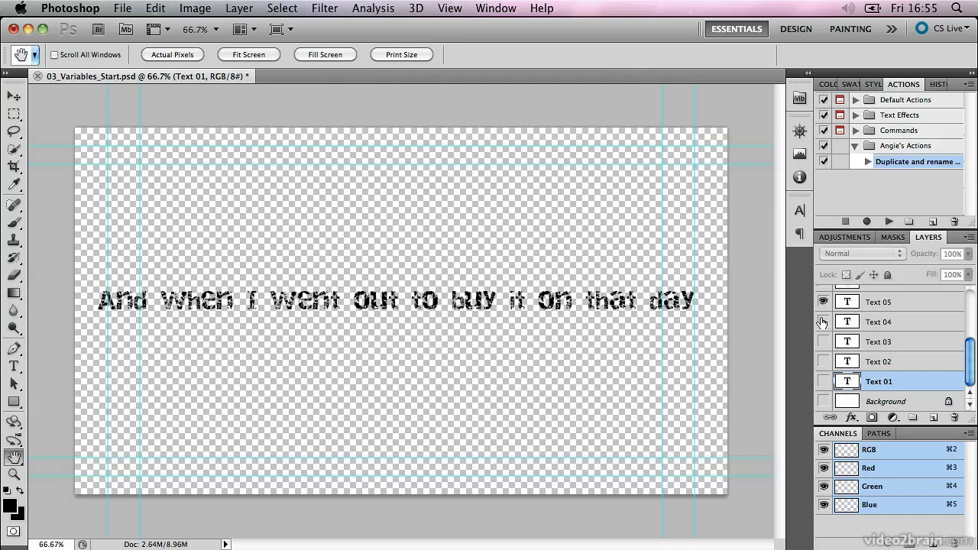
pyautogui.keyDown('alt'); pyautogui.click(822, 324); pyautogui.keyUp('alt')
pyautogui.keyDown('alt'); pyautogui.click(823, 341); pyautogui.keyUp('alt')
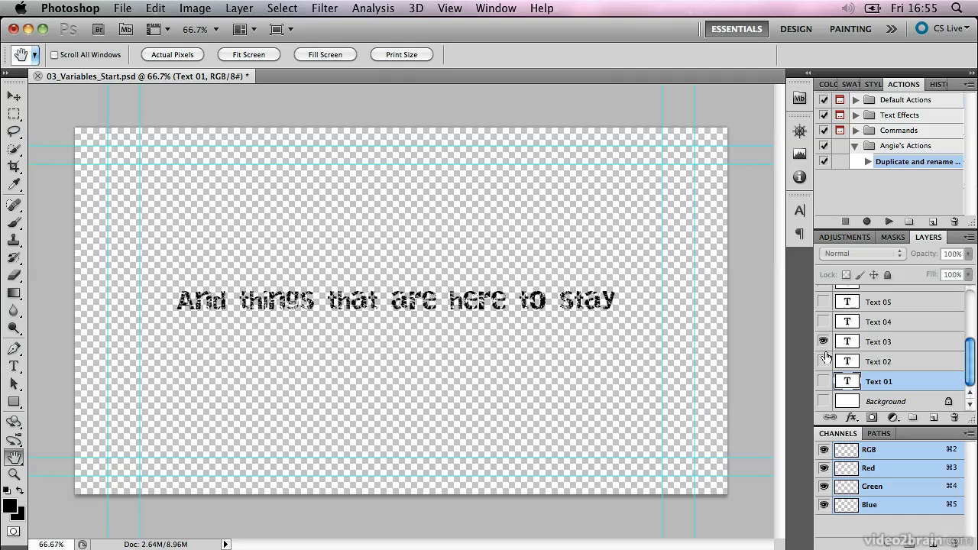
# Step: Bring the Lyrics.txt file in TextEdit back in front of Photoshop
pyautogui.press('super+Tab')
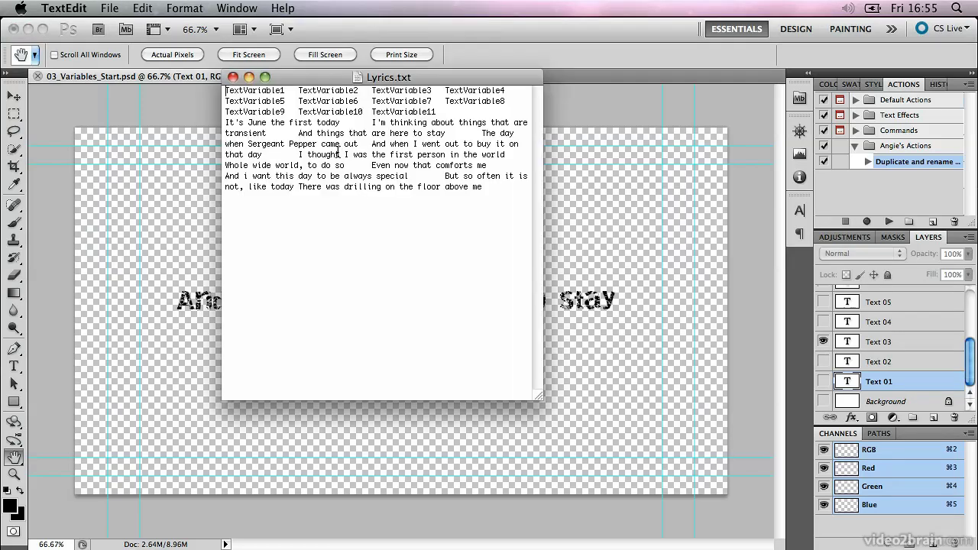